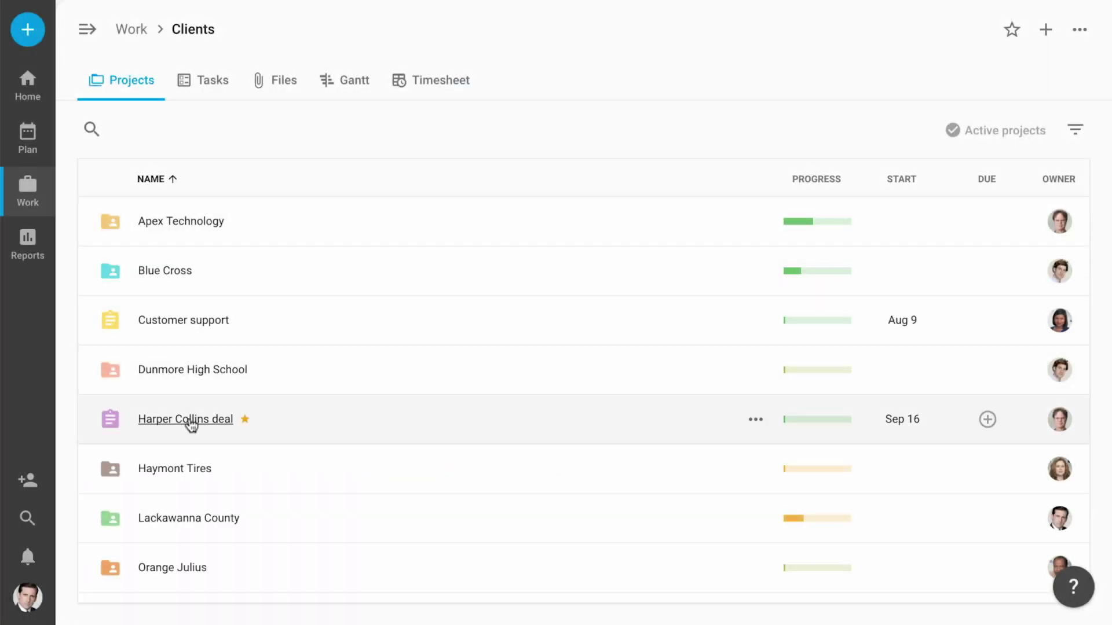
Open the Harper Collins deal project and scroll its task list down to the Proposal tasks.
{"action": "left_click", "coordinate": [191, 422]}
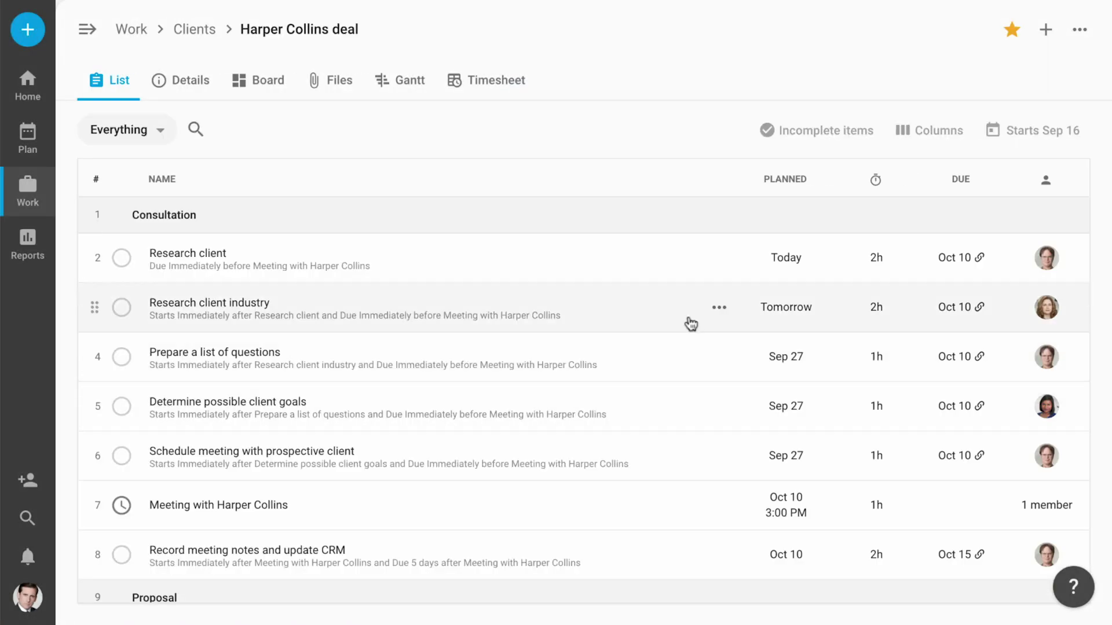
{"action": "scroll", "coordinate": [1084, 223], "scroll_direction": "down", "scroll_amount": 1}
{"action": "scroll", "coordinate": [1084, 223], "scroll_direction": "down", "scroll_amount": 5}
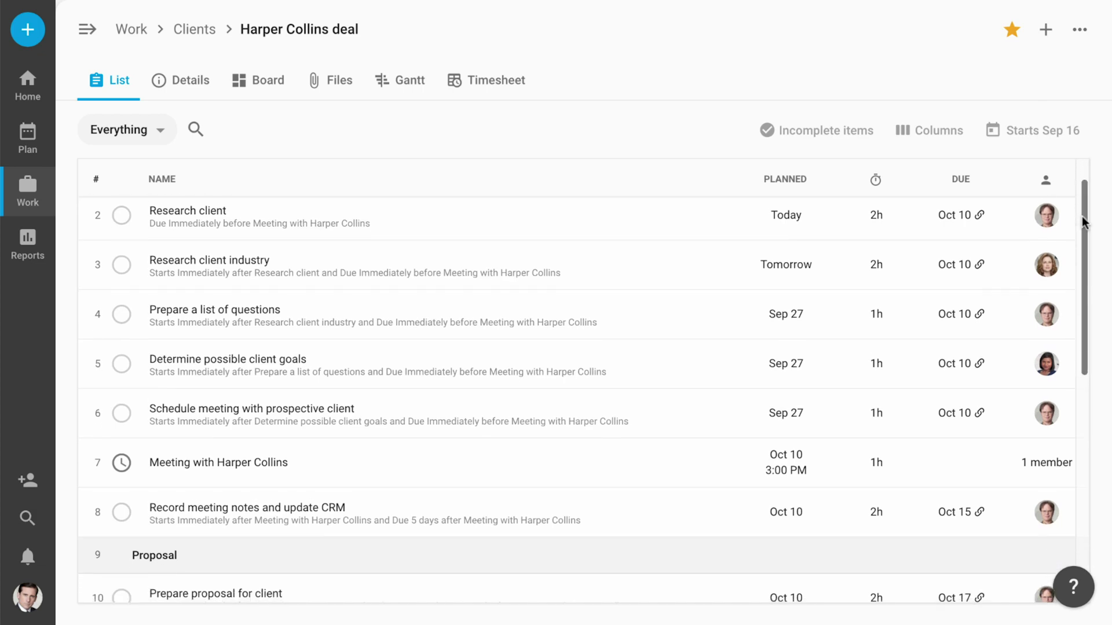
{"action": "scroll", "coordinate": [1083, 220], "scroll_direction": "down", "scroll_amount": 4}
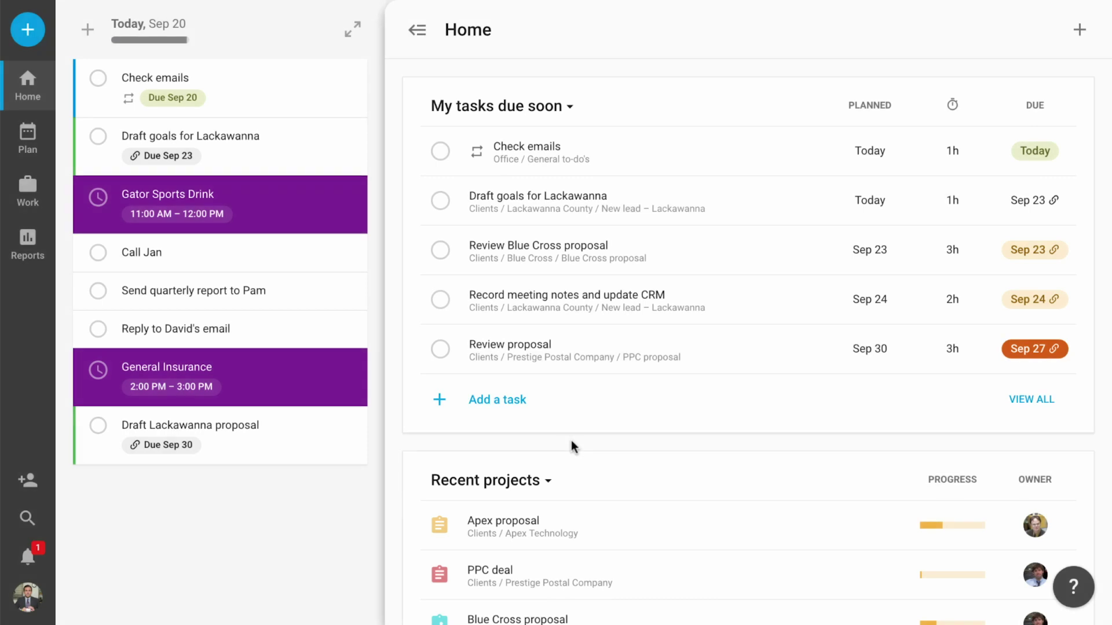
{"action": "left_click", "coordinate": [29, 565]}
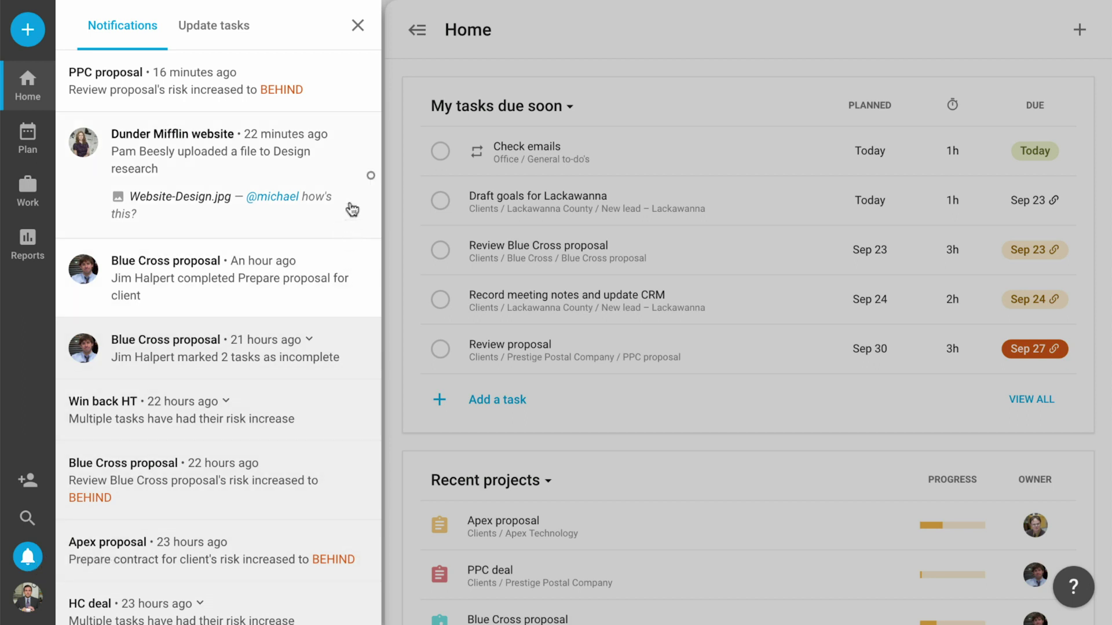
{"action": "left_click", "coordinate": [330, 91]}
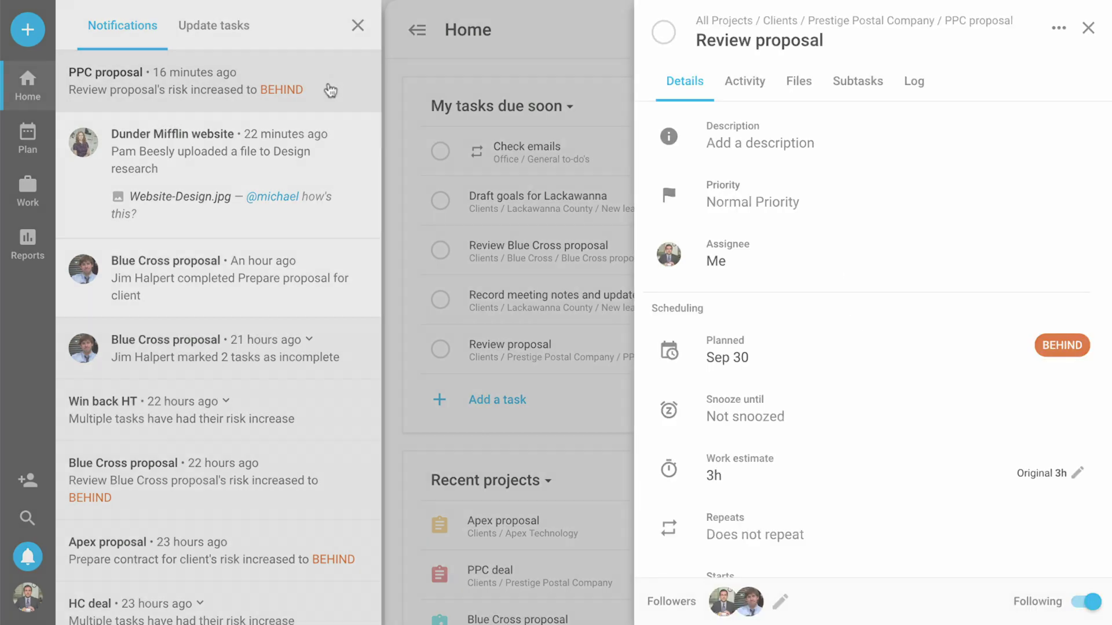
{"action": "left_click", "coordinate": [51, 99]}
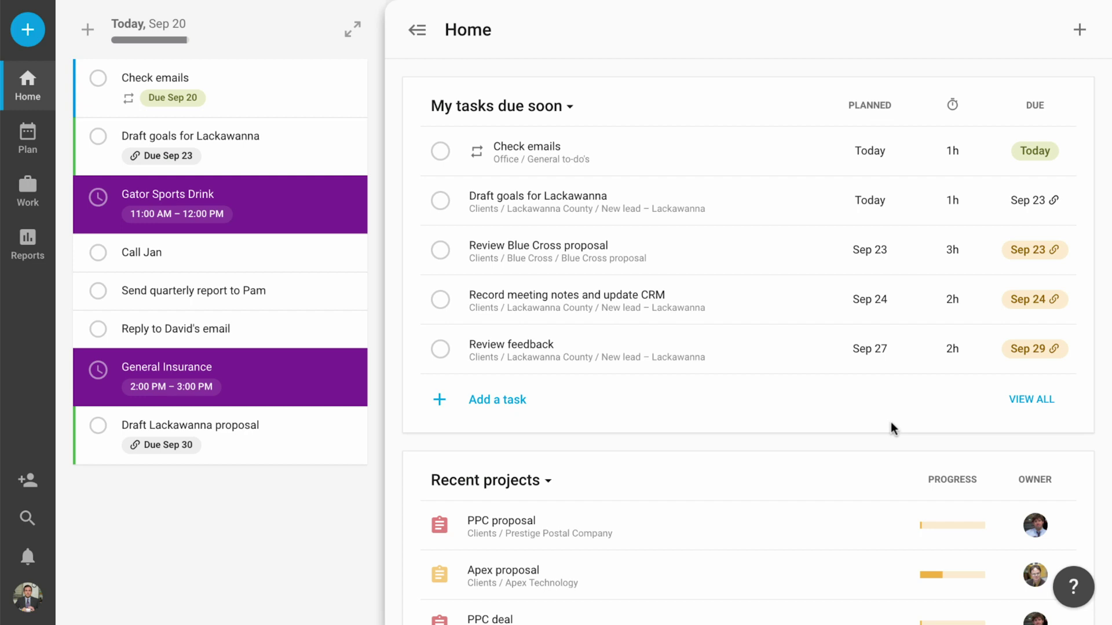
Switch the Home page project list from Recent projects to Starred projects.
{"action": "scroll", "coordinate": [891, 428], "scroll_direction": "down", "scroll_amount": 4}
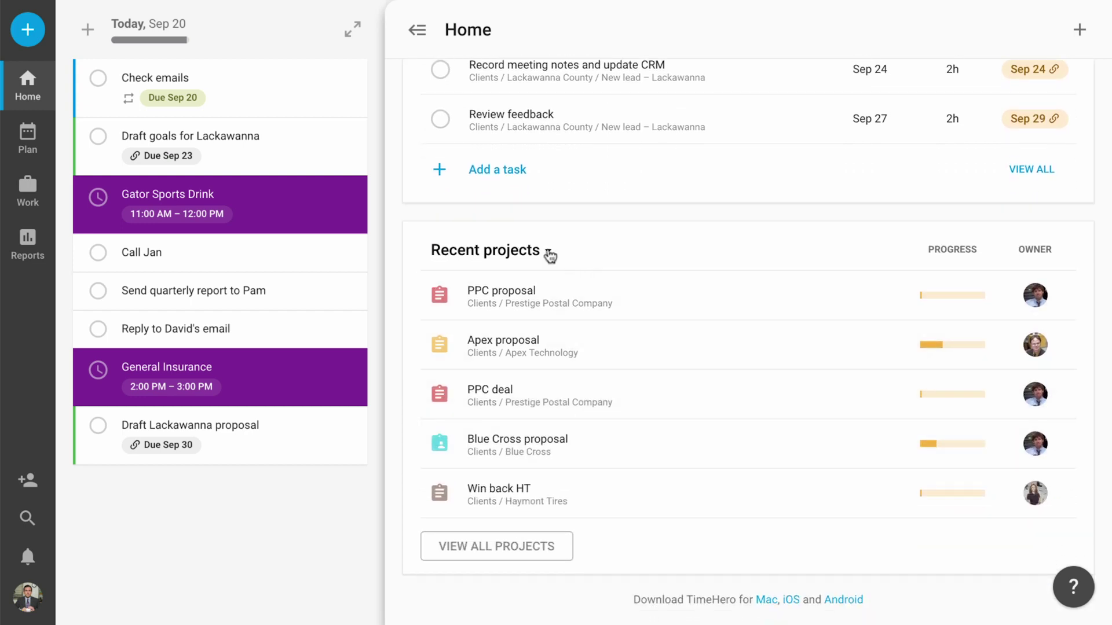
{"action": "left_click", "coordinate": [549, 253]}
{"action": "left_click", "coordinate": [548, 333]}
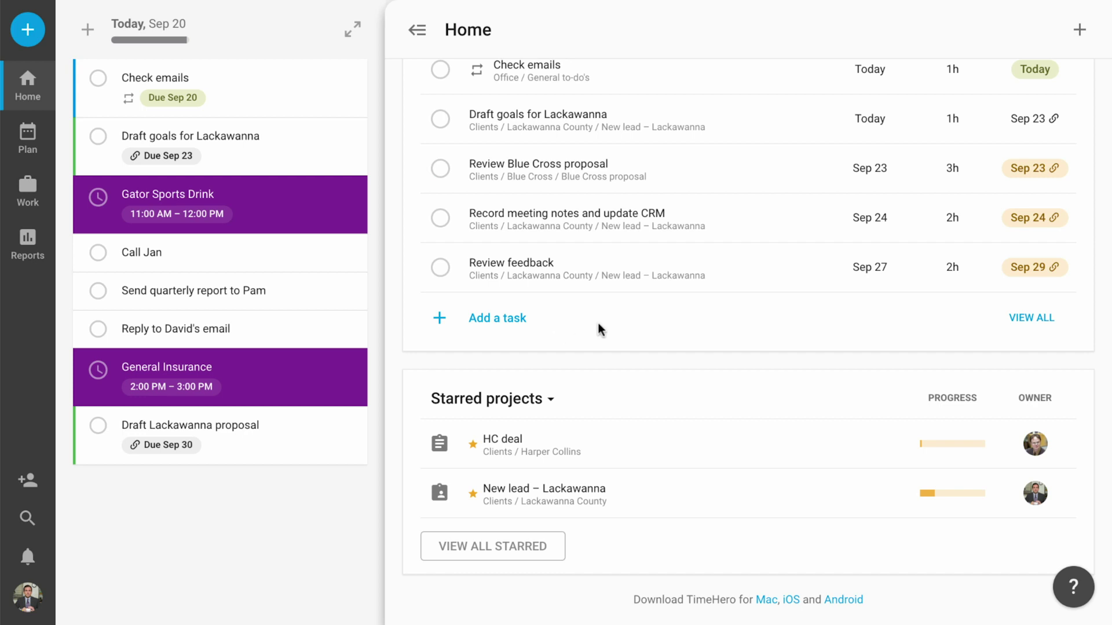
{"action": "scroll", "coordinate": [598, 324], "scroll_direction": "up", "scroll_amount": 1}
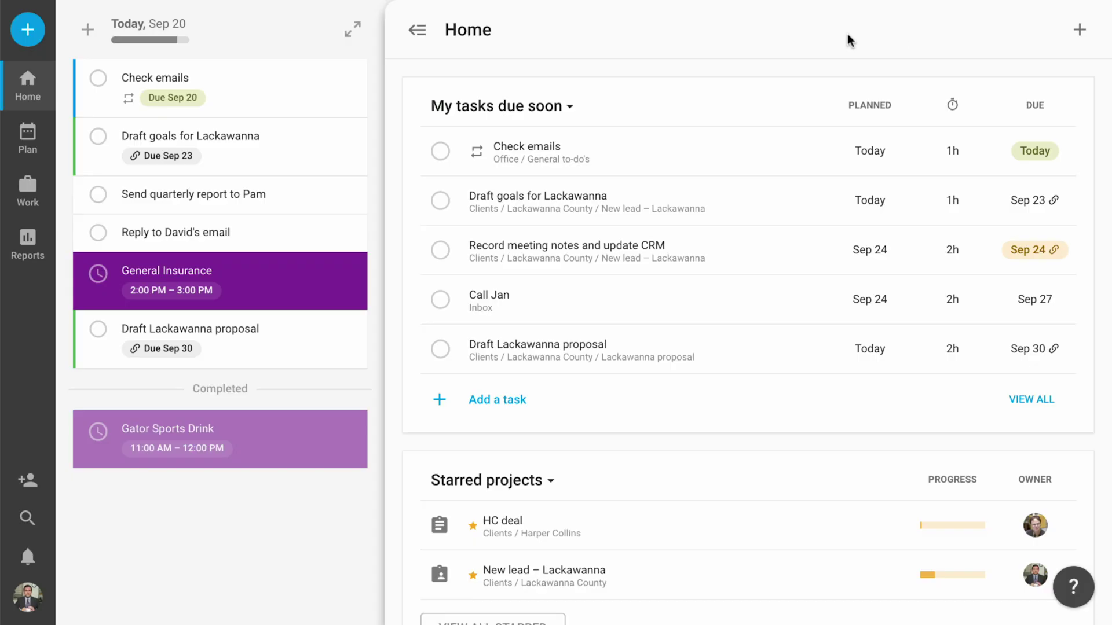
Expand the plan calendar, move ahead to Sep 23–25 and open the Call Jan task.
{"action": "left_click", "coordinate": [359, 41]}
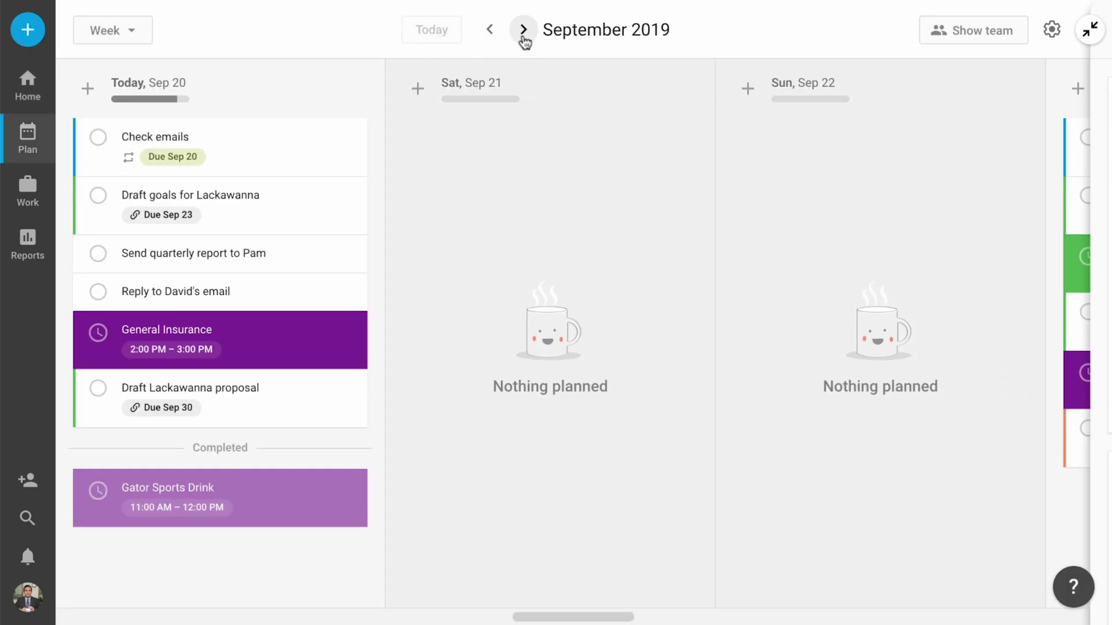
{"action": "left_click", "coordinate": [523, 40]}
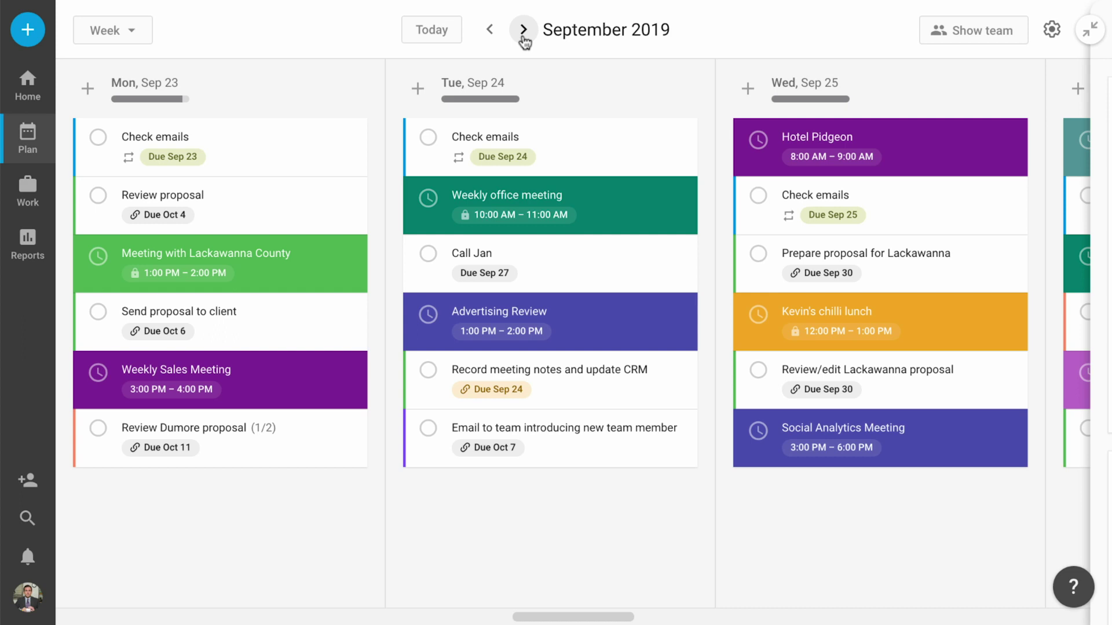
{"action": "left_click", "coordinate": [485, 260]}
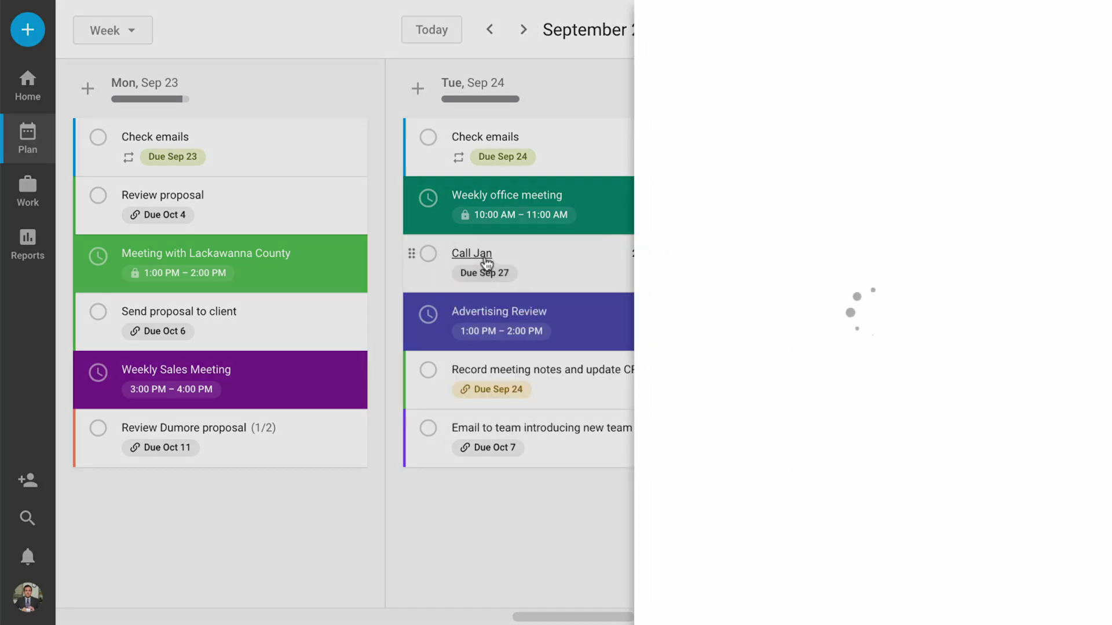
Review Call Jan's priority and due date choices, leaving both unchanged, and close the task.
{"action": "left_click", "coordinate": [888, 202]}
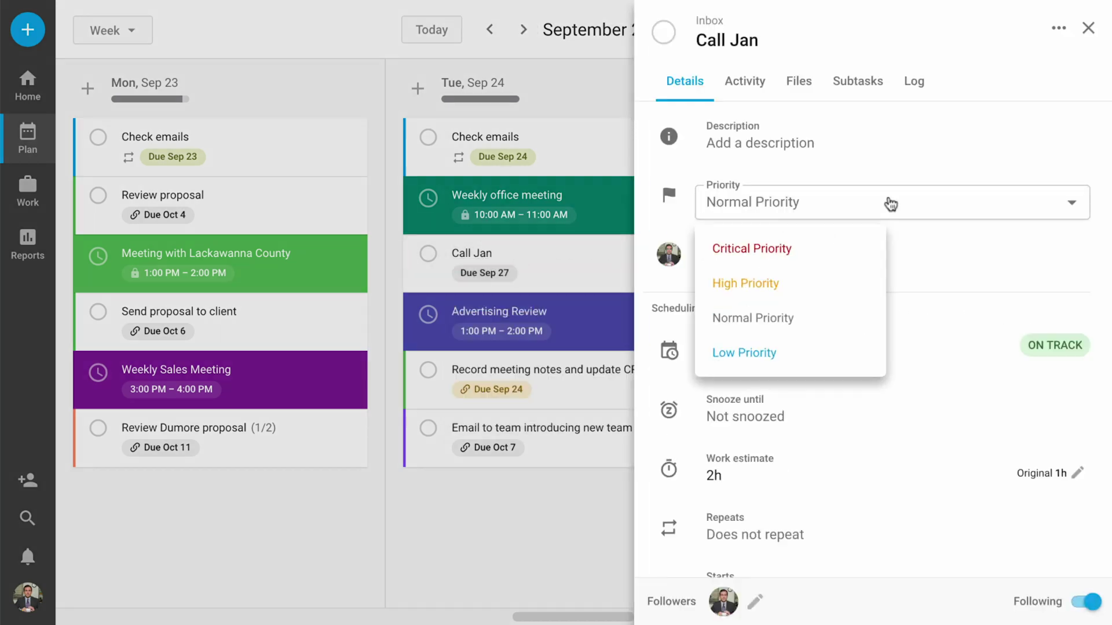
{"action": "left_click", "coordinate": [890, 204]}
{"action": "scroll", "coordinate": [890, 204], "scroll_direction": "down", "scroll_amount": 4}
{"action": "left_click", "coordinate": [905, 419]}
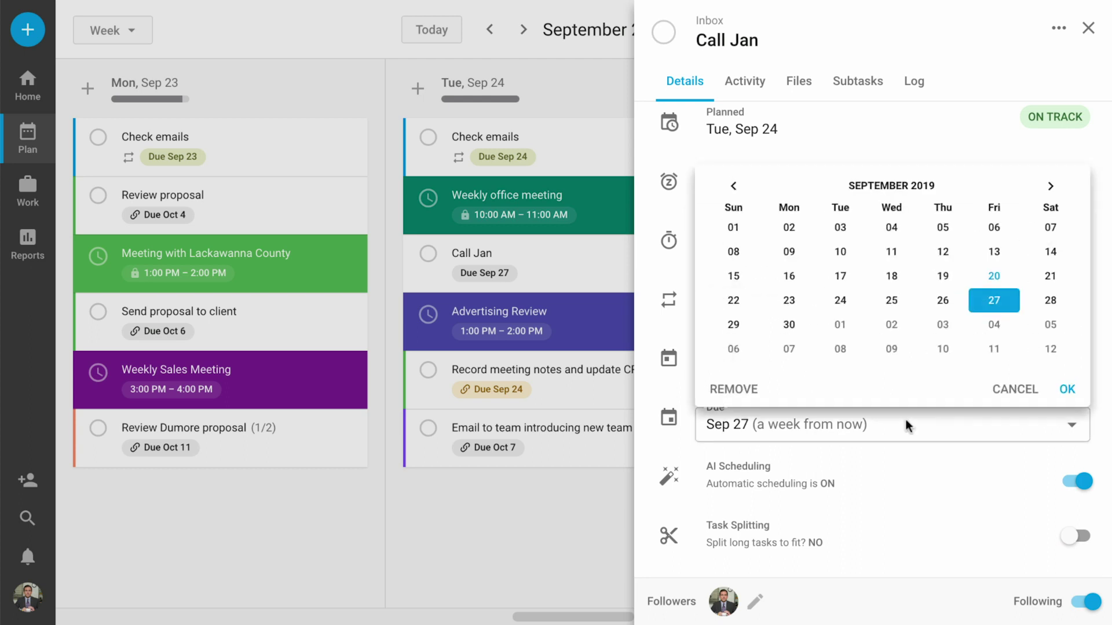
{"action": "left_click", "coordinate": [906, 420]}
{"action": "left_click", "coordinate": [519, 339]}
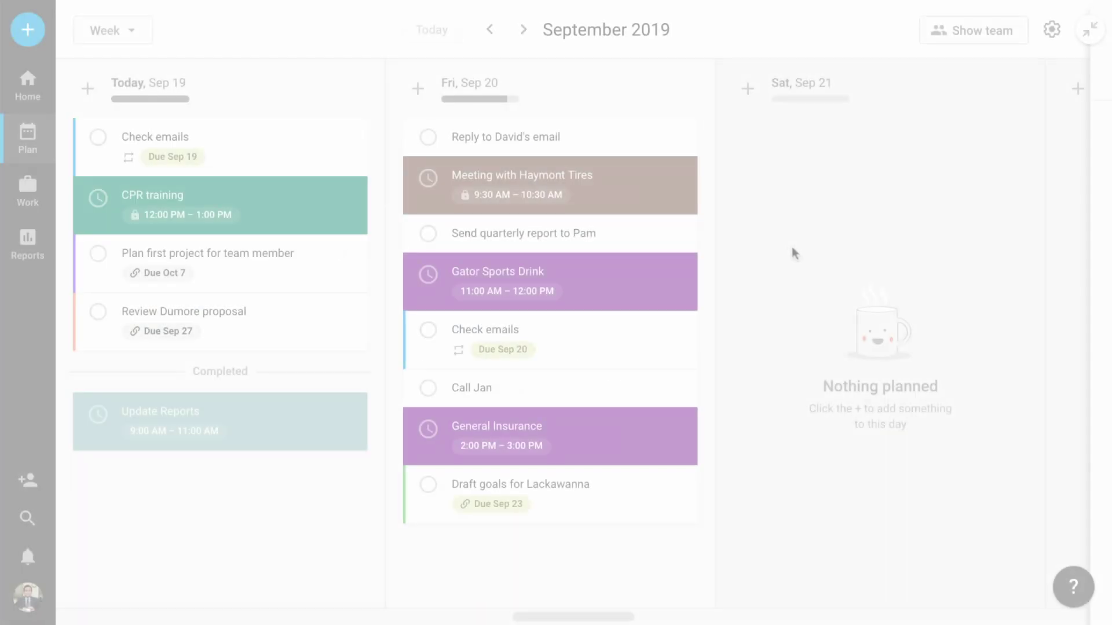
Show Jim's plan, then open PPC deal from its Sep 19 bar in the workload report.
{"action": "left_click", "coordinate": [964, 38]}
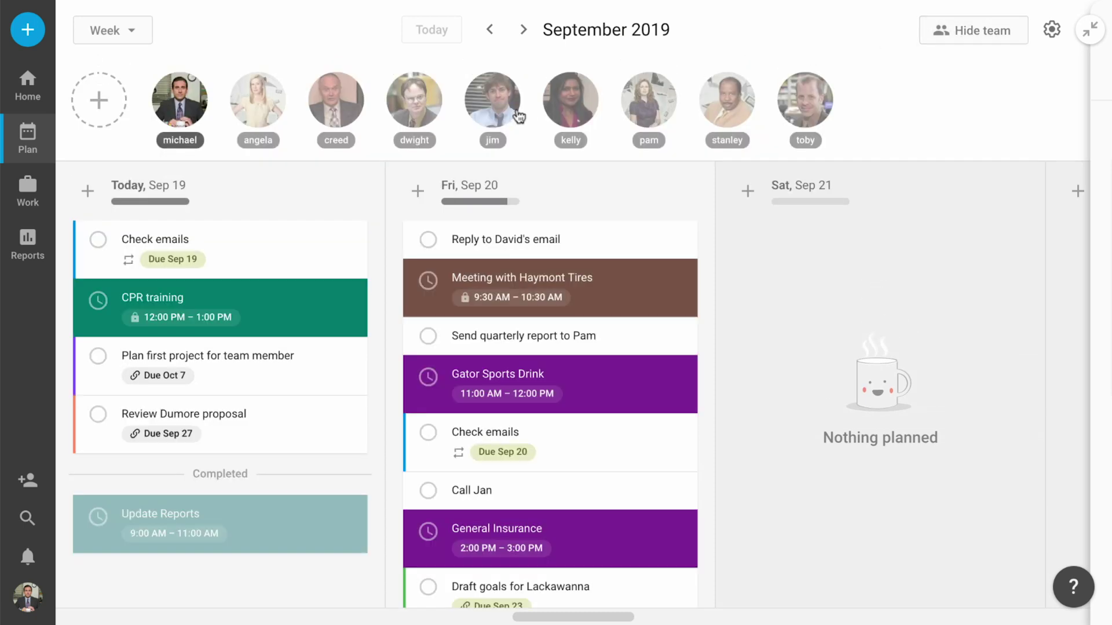
{"action": "left_click", "coordinate": [517, 116]}
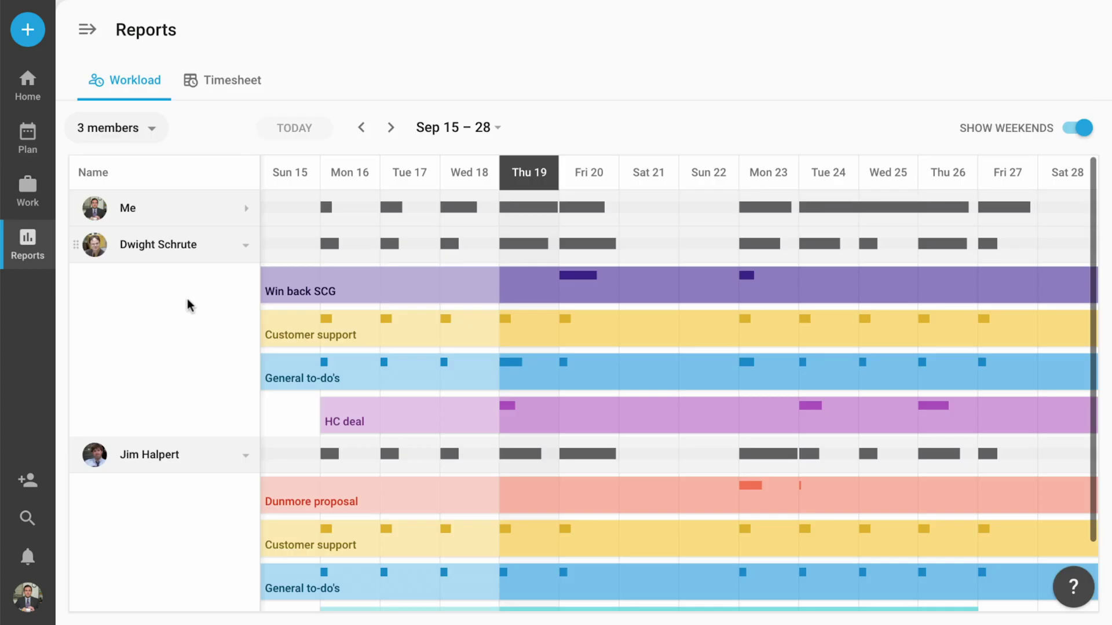
{"action": "scroll", "coordinate": [188, 306], "scroll_direction": "down", "scroll_amount": 3}
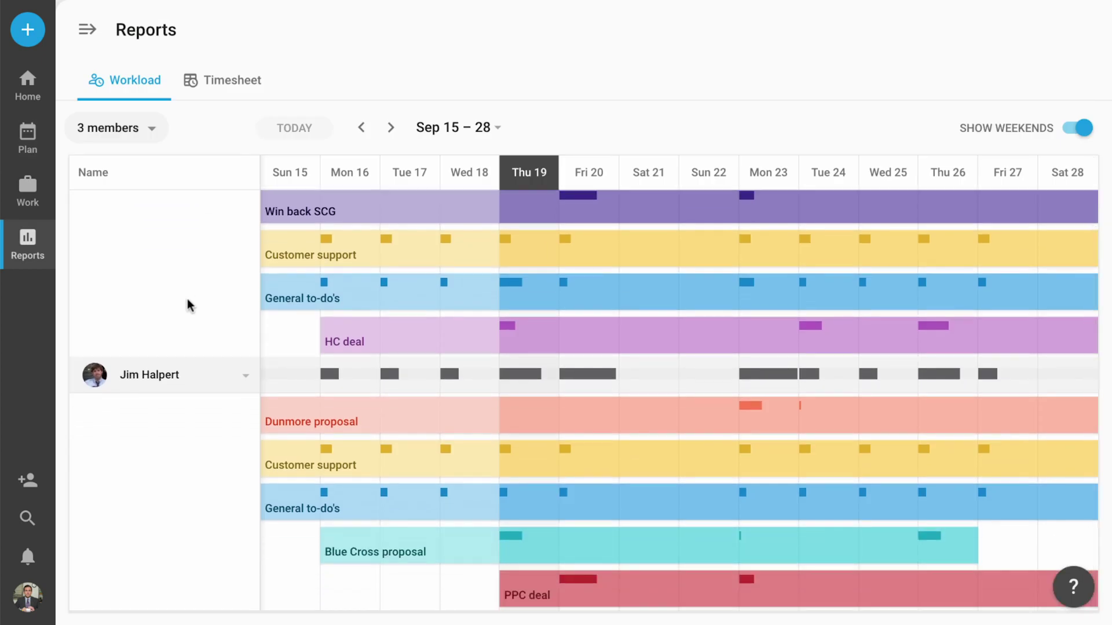
{"action": "left_click", "coordinate": [521, 597]}
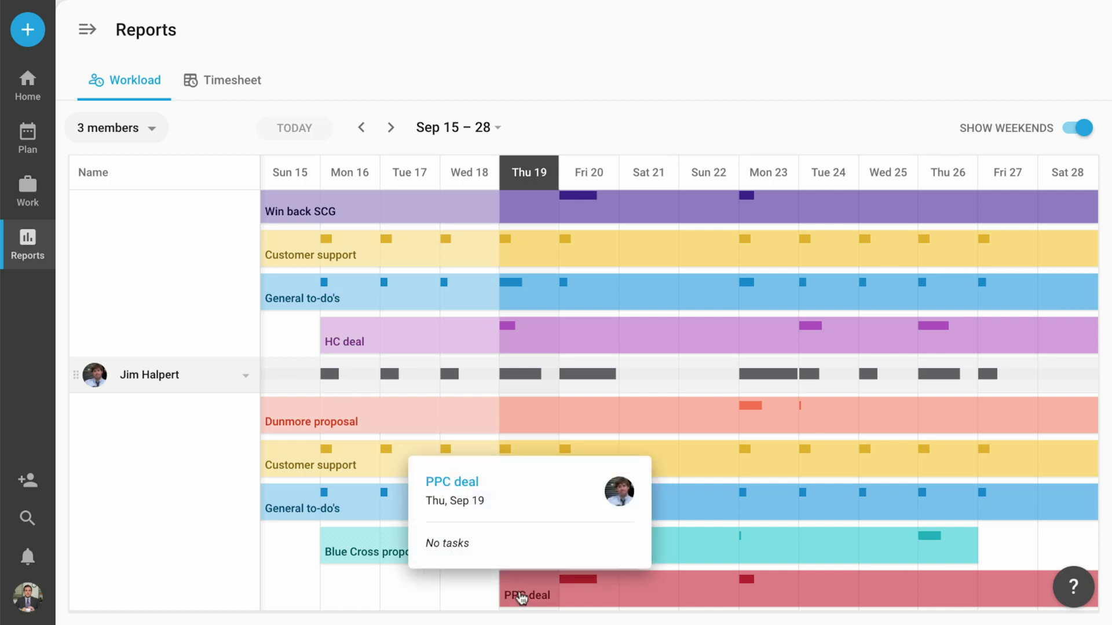
{"action": "left_click", "coordinate": [450, 484]}
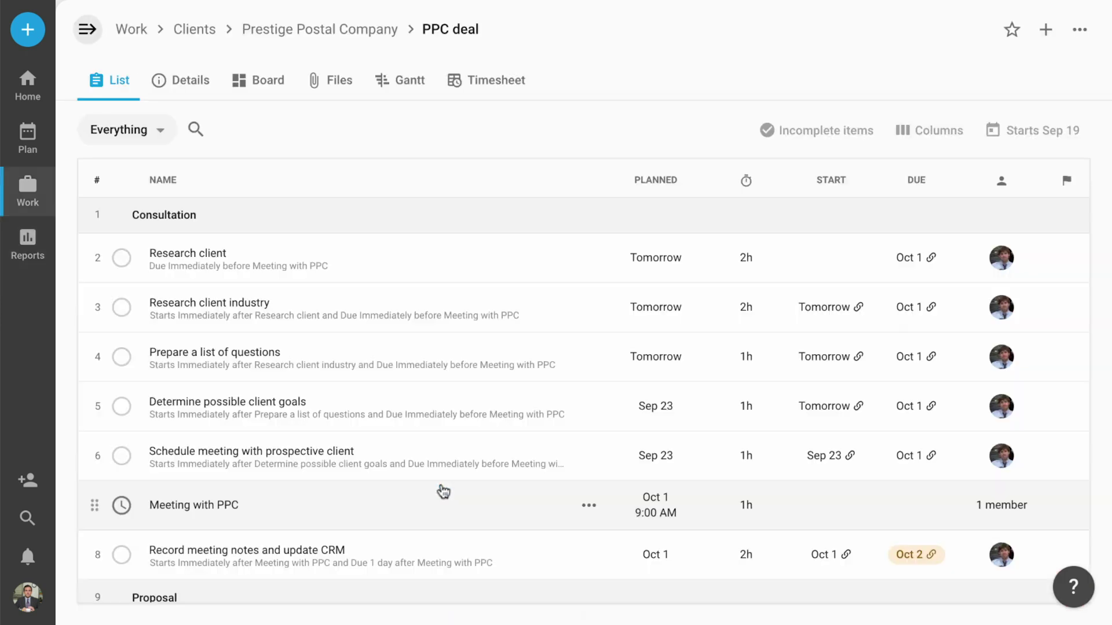
Change the PPC deal project's start date from Sep 19 to Sep 26 and save.
{"action": "left_click", "coordinate": [1055, 131]}
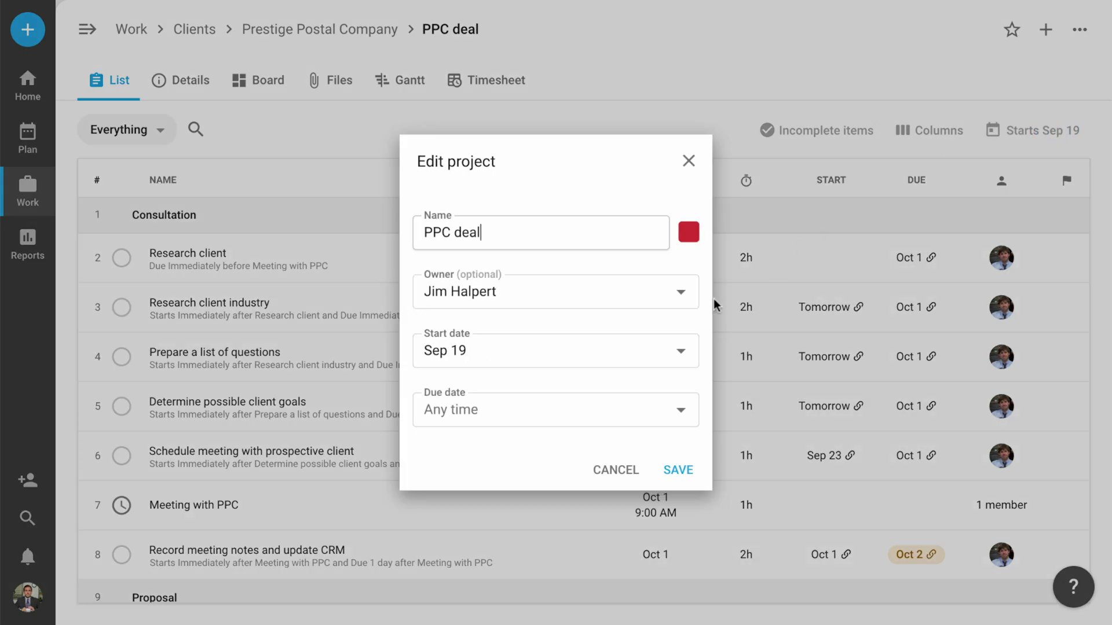
{"action": "left_click", "coordinate": [657, 354]}
{"action": "left_click", "coordinate": [706, 217]}
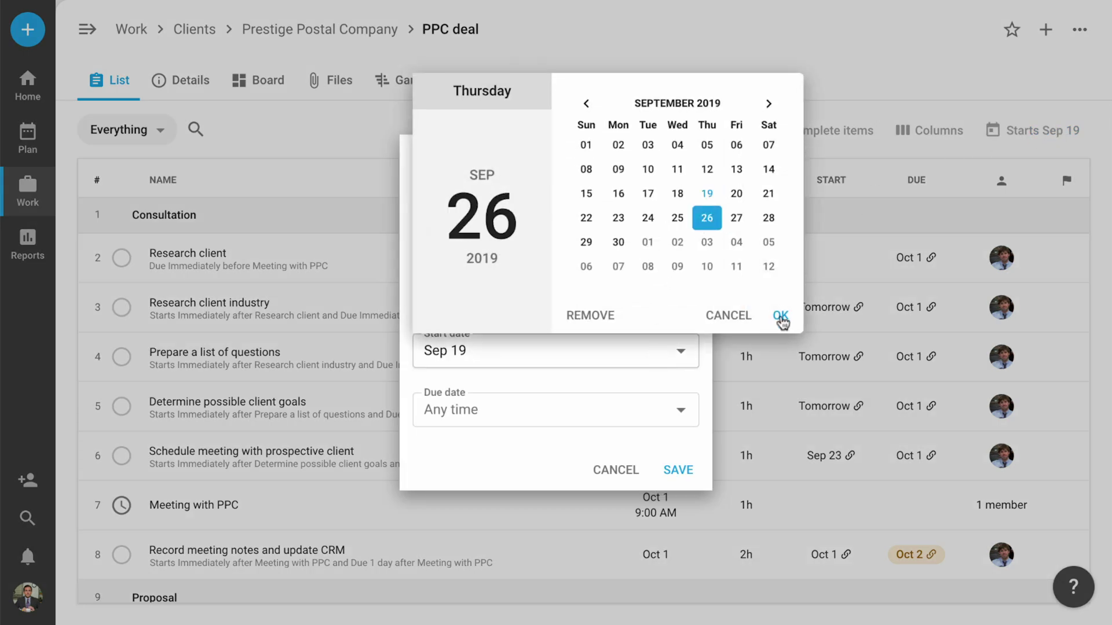
{"action": "left_click", "coordinate": [781, 320]}
{"action": "left_click", "coordinate": [675, 467]}
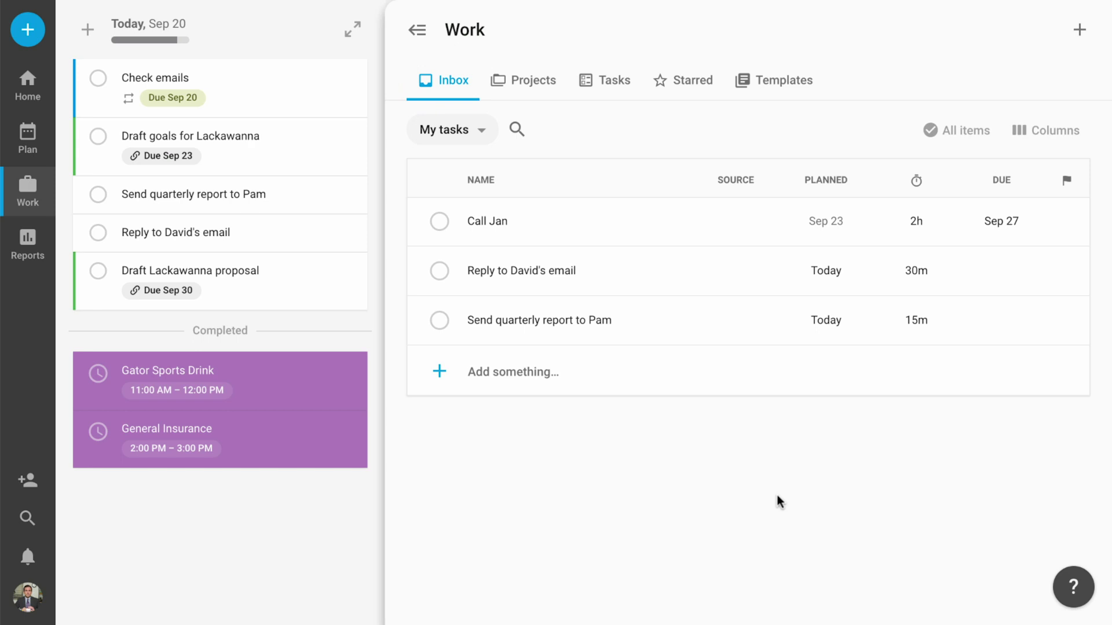
Add the task 'Write report for 1h by friday' to the Inbox.
{"action": "left_click", "coordinate": [538, 376]}
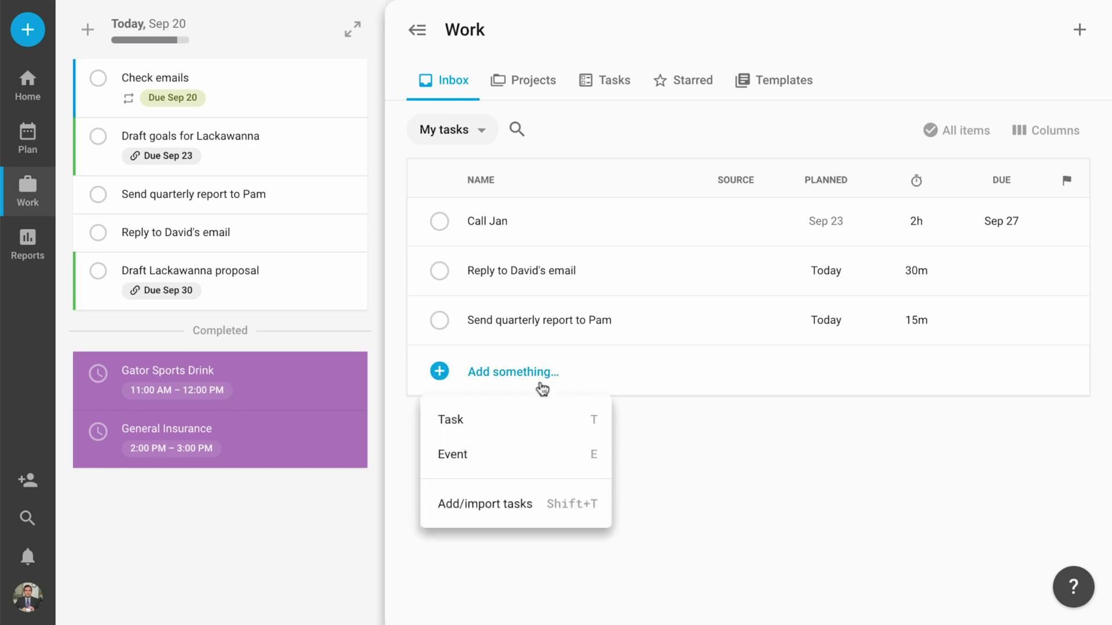
{"action": "left_click", "coordinate": [533, 418]}
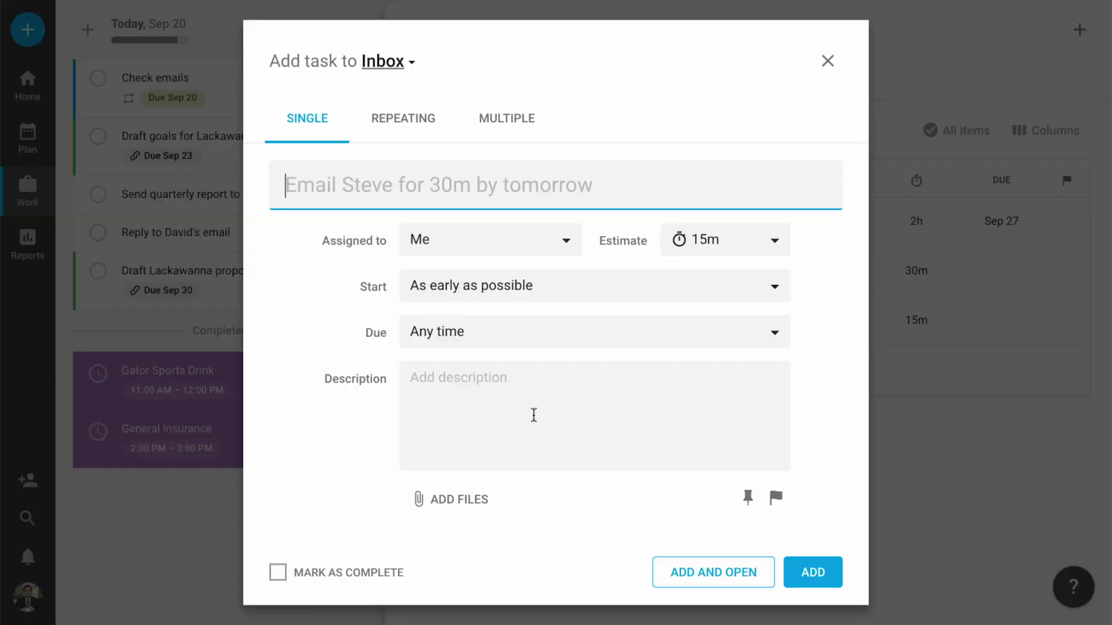
{"action": "type", "text": "Write report"}
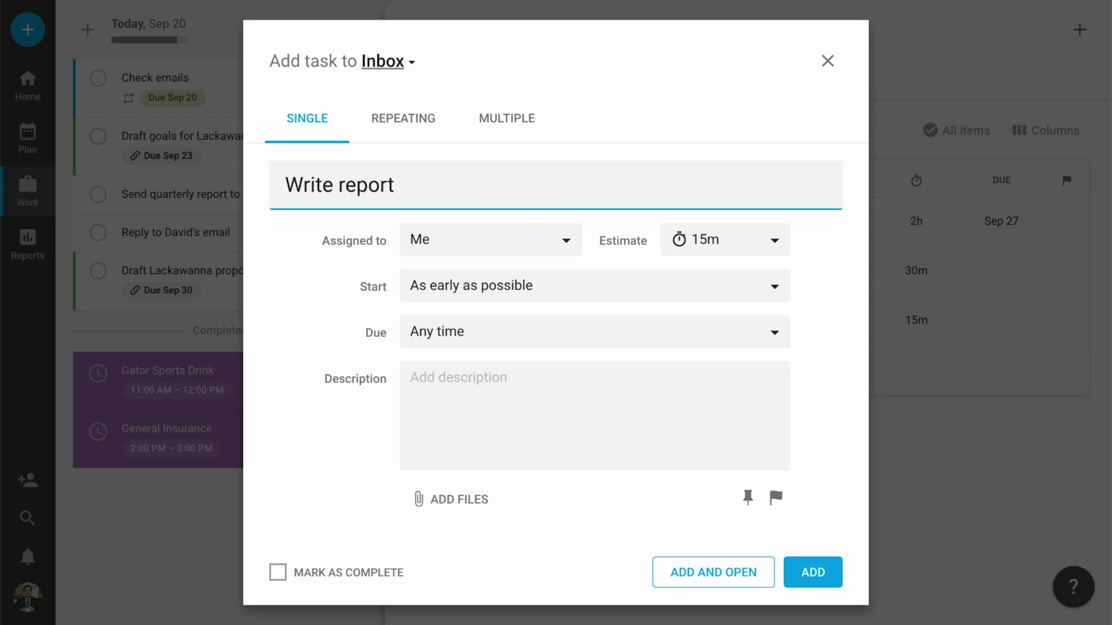
{"action": "type", "text": " for 1h b"}
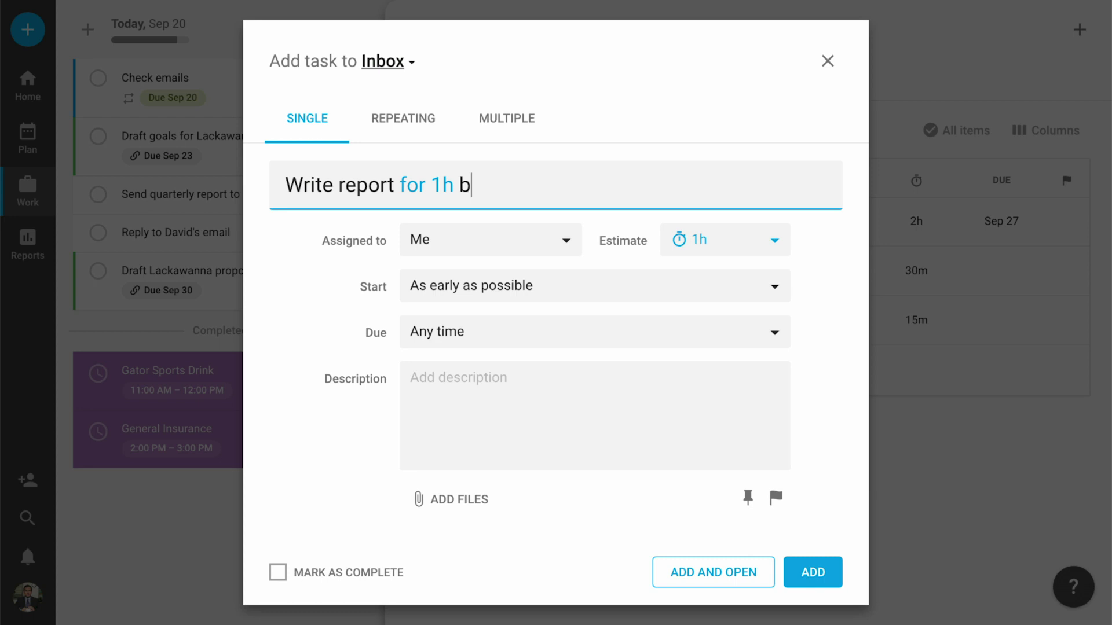
{"action": "type", "text": "y friday"}
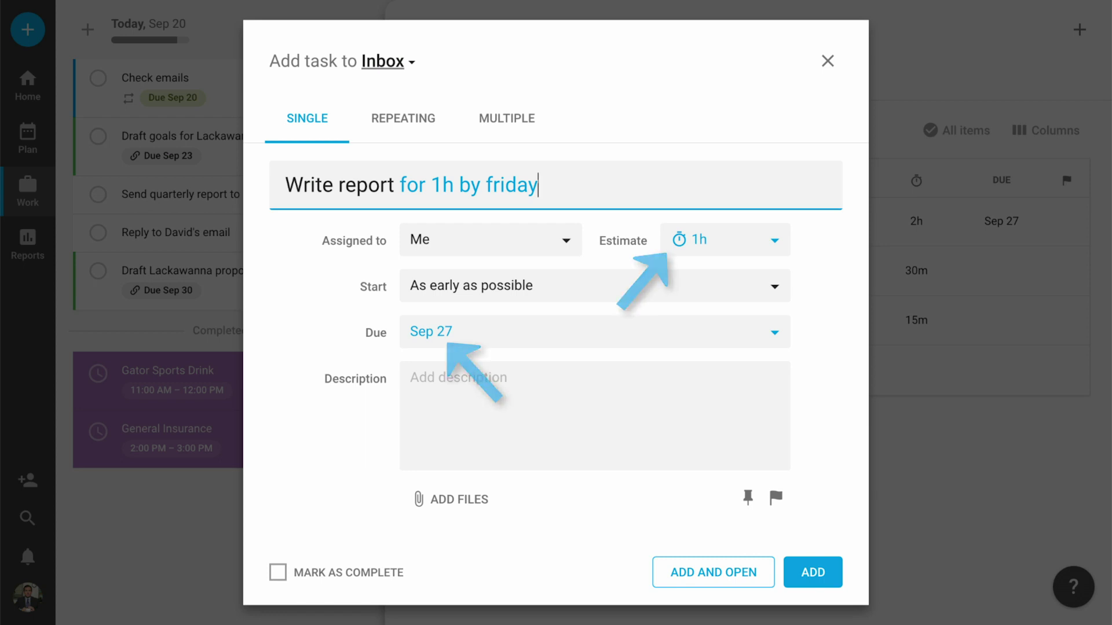
{"action": "left_click", "coordinate": [837, 581]}
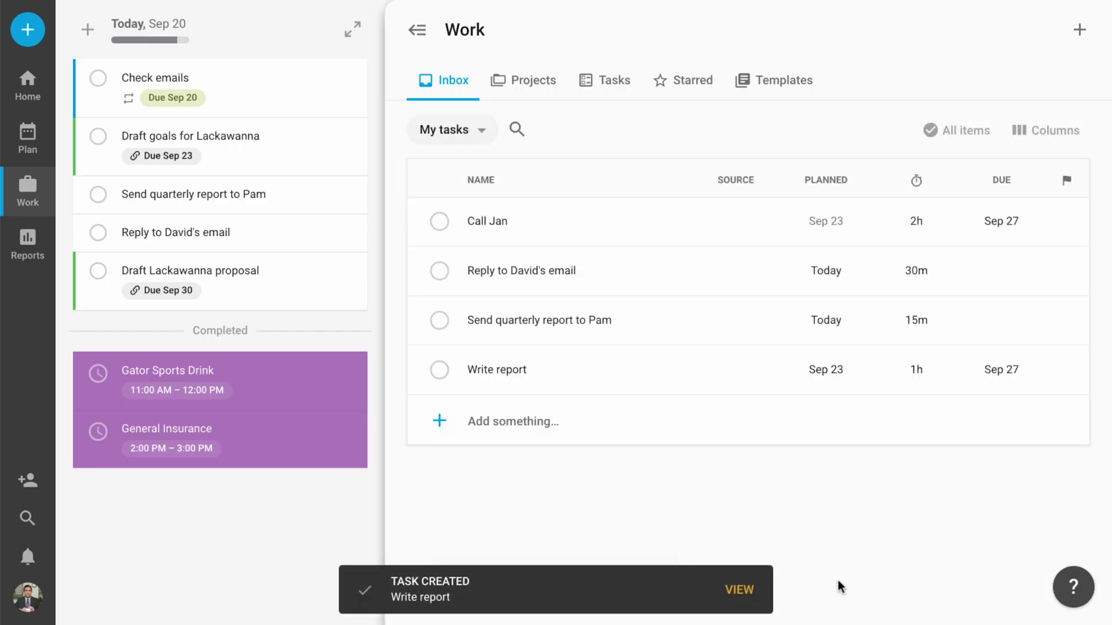
Add Analytics report (1h, high priority), Get back to Sue (20m) and Draft website design (2h) as multiple tasks.
{"action": "left_click", "coordinate": [350, 27]}
{"action": "left_click", "coordinate": [522, 32]}
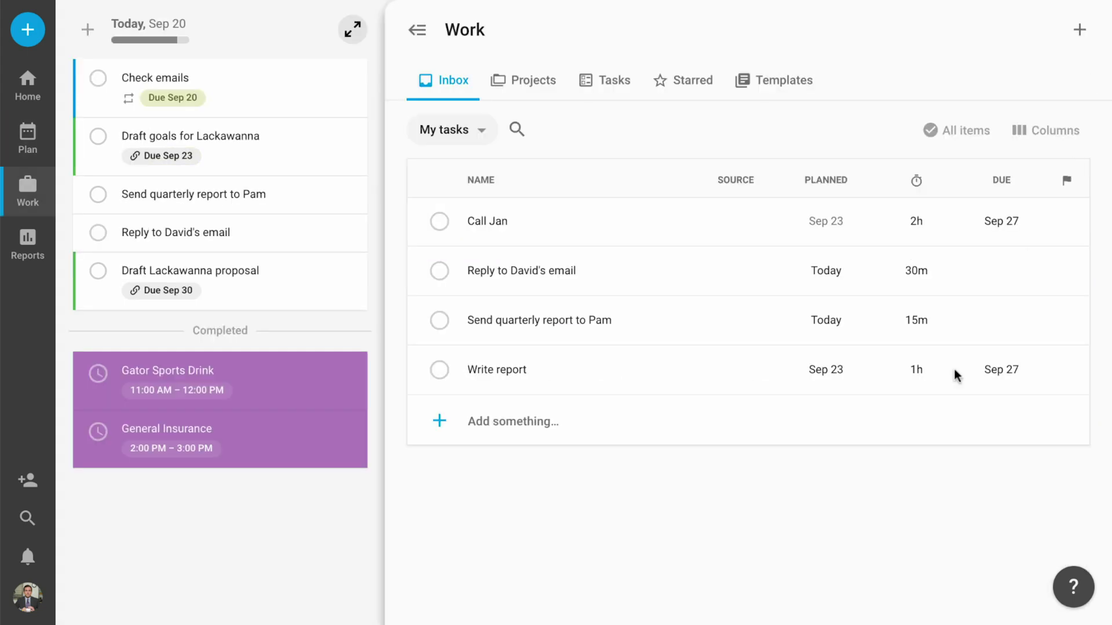
{"action": "left_click", "coordinate": [522, 422]}
{"action": "left_click", "coordinate": [531, 555]}
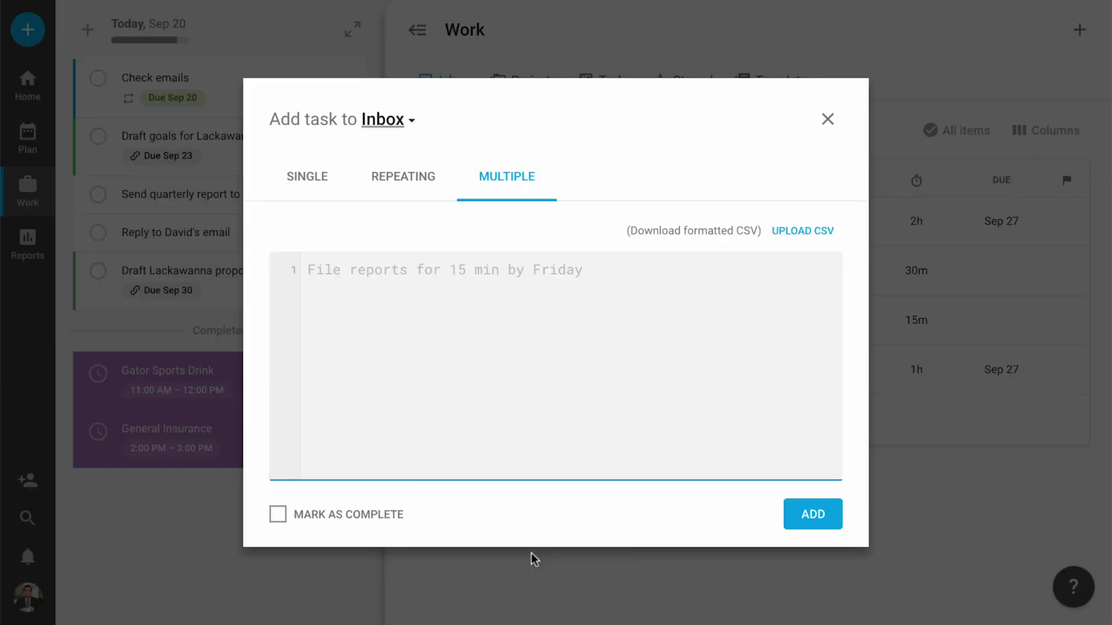
{"action": "type", "text": "Anal"}
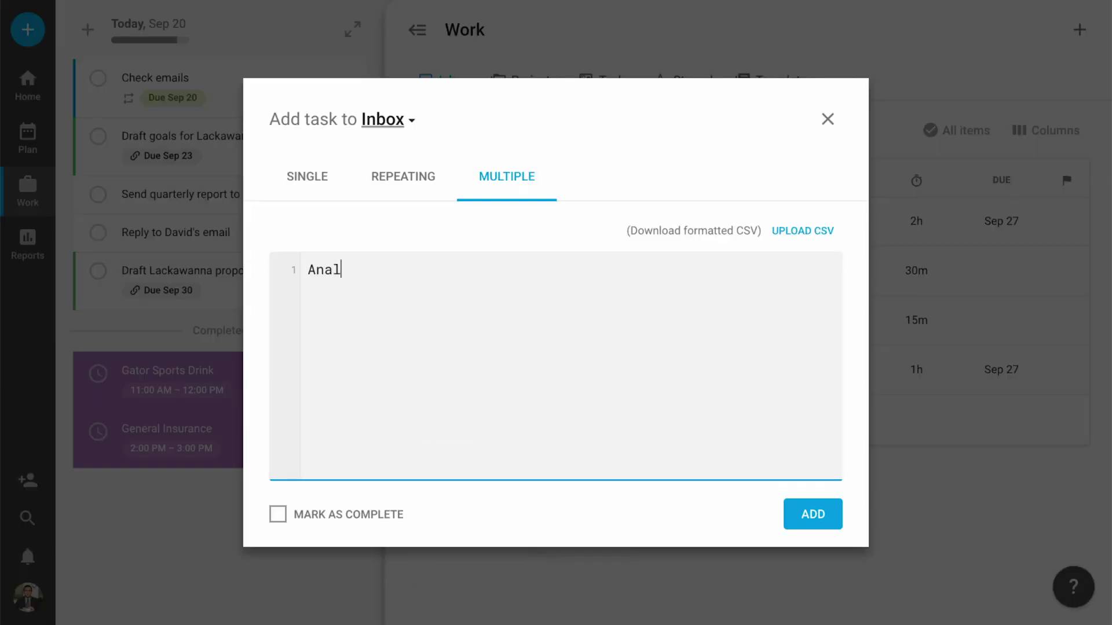
{"action": "type", "text": "ytics report for 1h start monday"}
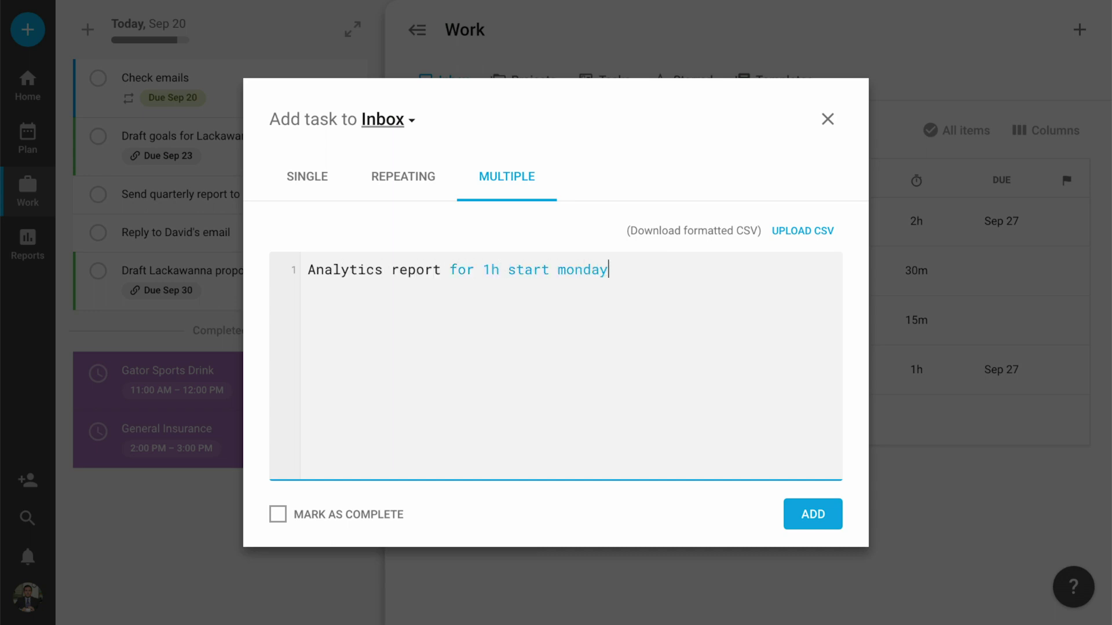
{"action": "type", "text": " due wednesday !hi"}
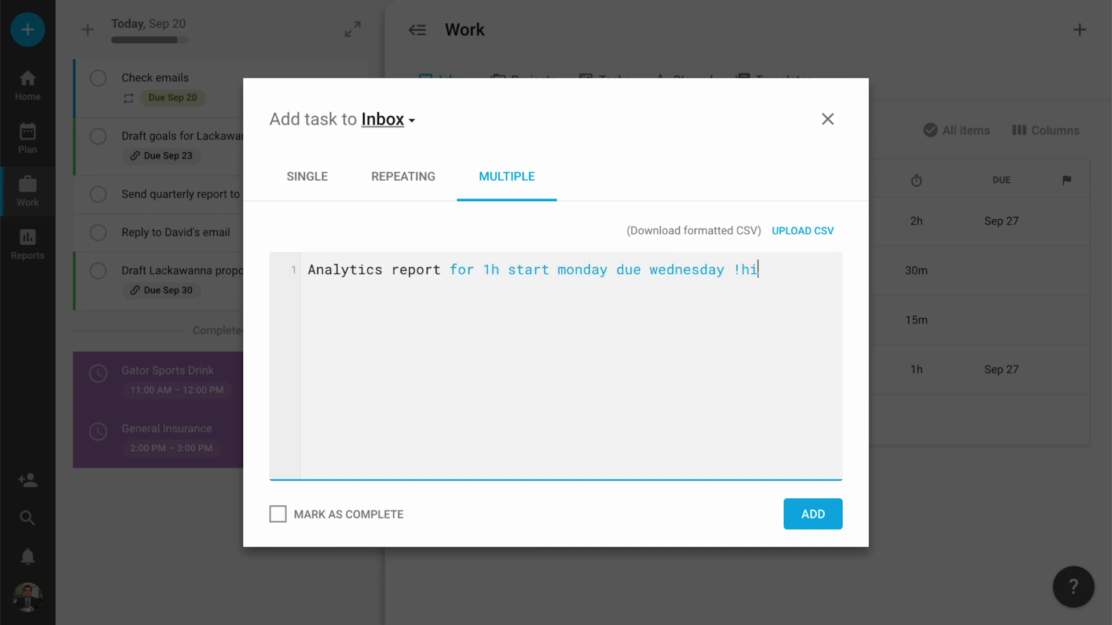
{"action": "type", "text": "gh"}
{"action": "key", "text": "Return"}
{"action": "type", "text": "Get back to Sue fo"}
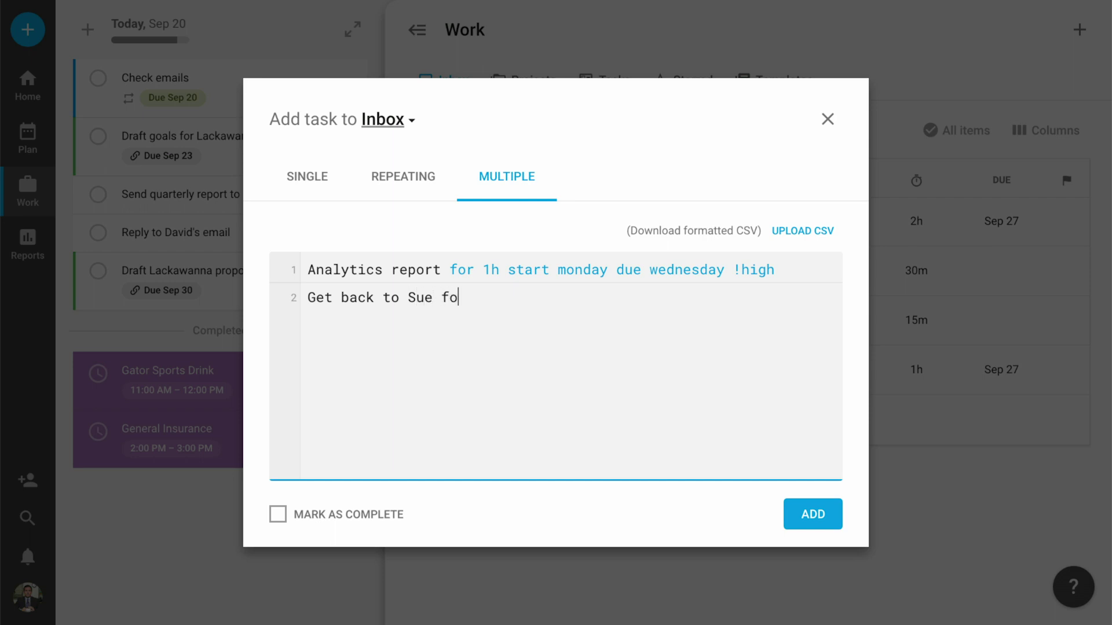
{"action": "type", "text": "r 20m by next friday"}
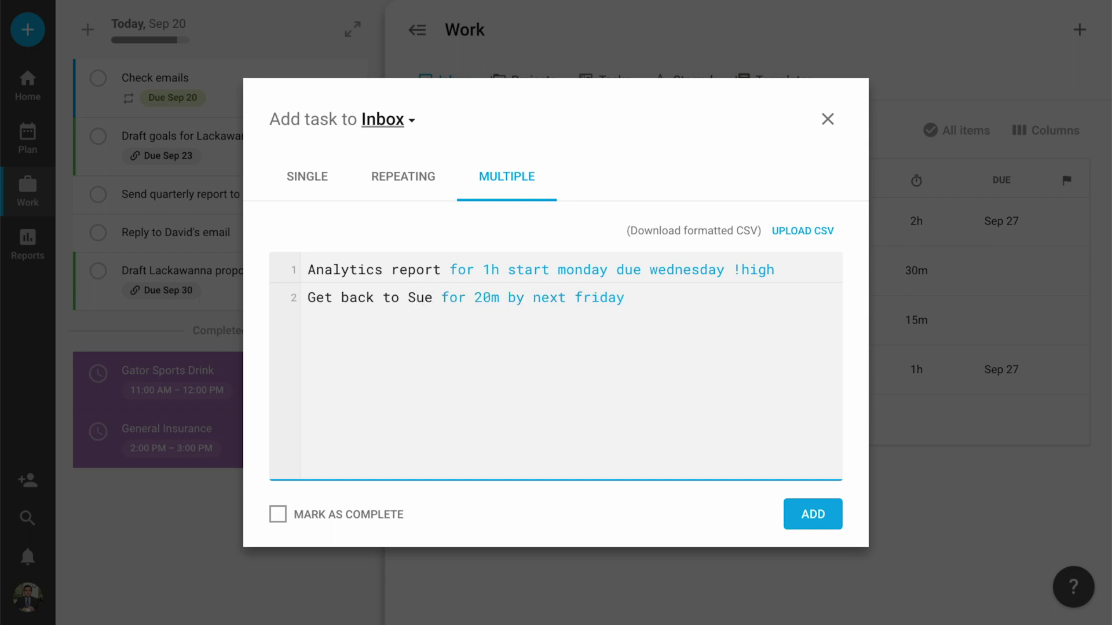
{"action": "type", "text": "ft website d"}
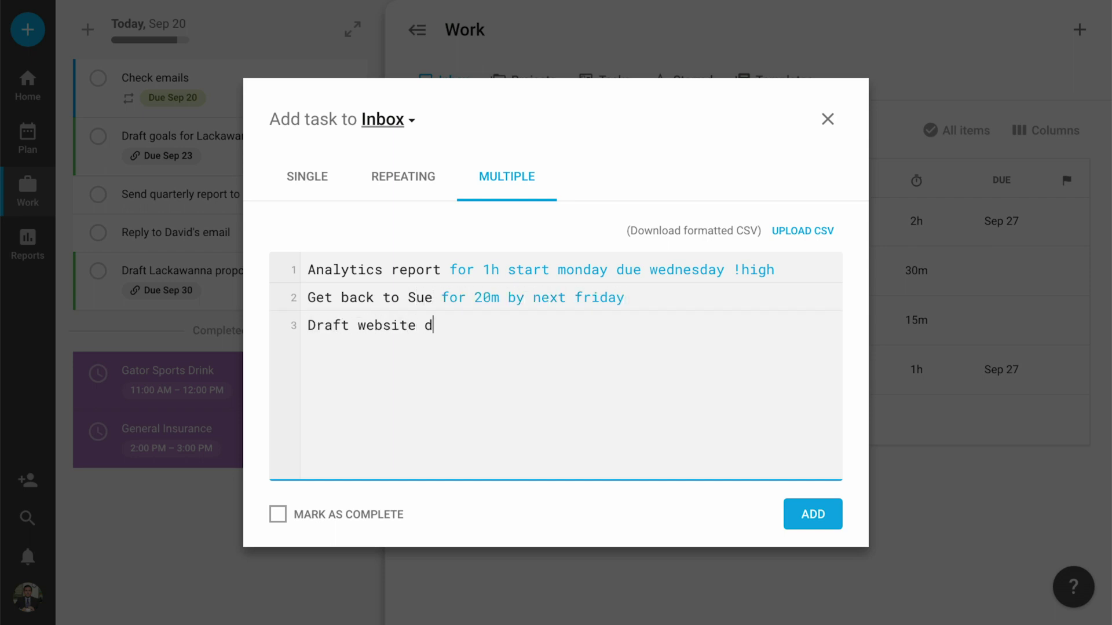
{"action": "type", "text": "esign for 2h start tomorrow "}
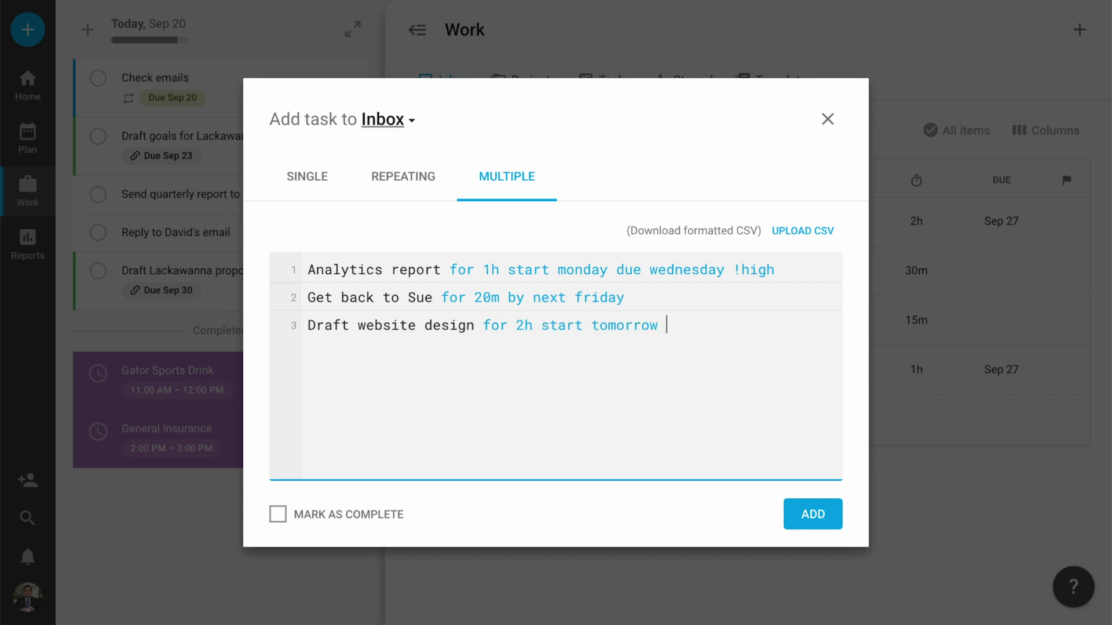
{"action": "type", "text": "due next monday"}
{"action": "left_click", "coordinate": [813, 528]}
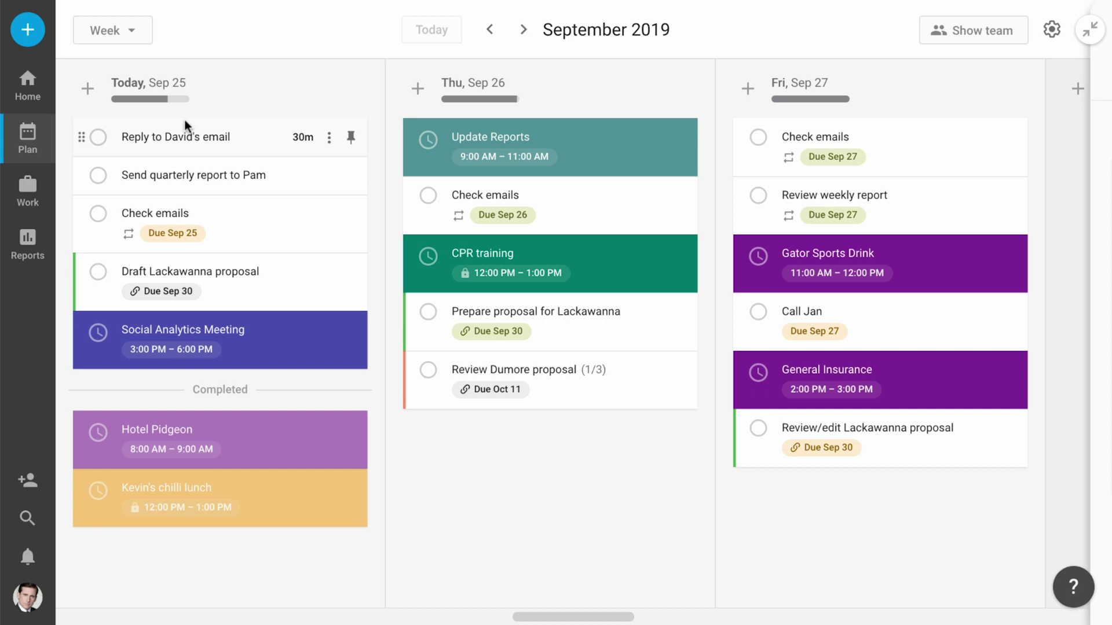
Check each day's work-hours breakdown in the plan and scroll ahead to Oct 1–3.
{"action": "mouse_move", "coordinate": [161, 102]}
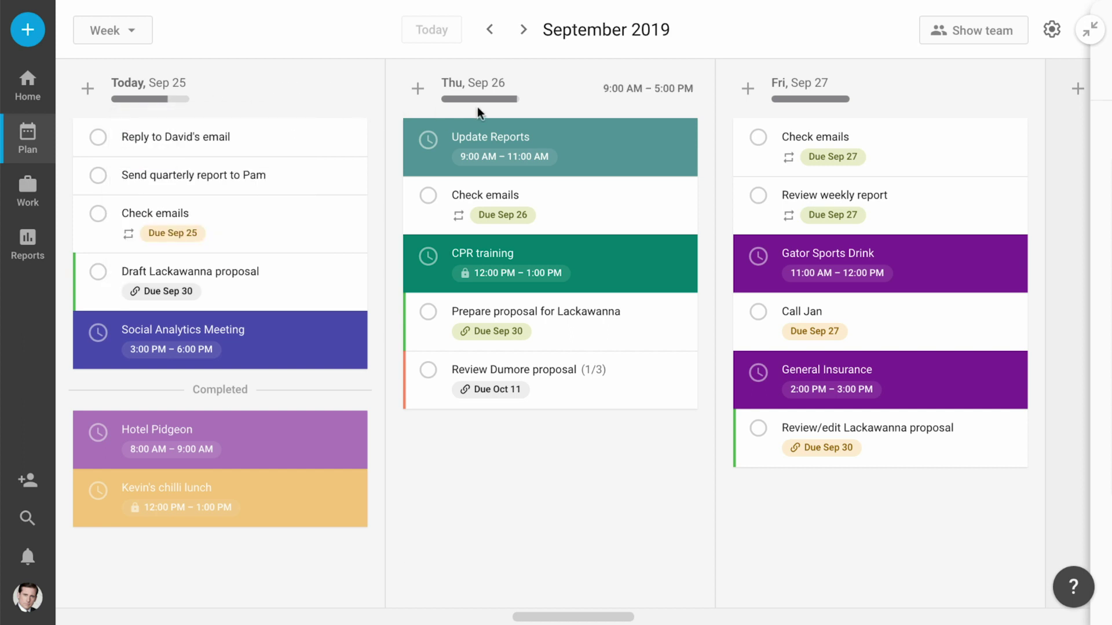
{"action": "mouse_move", "coordinate": [501, 103]}
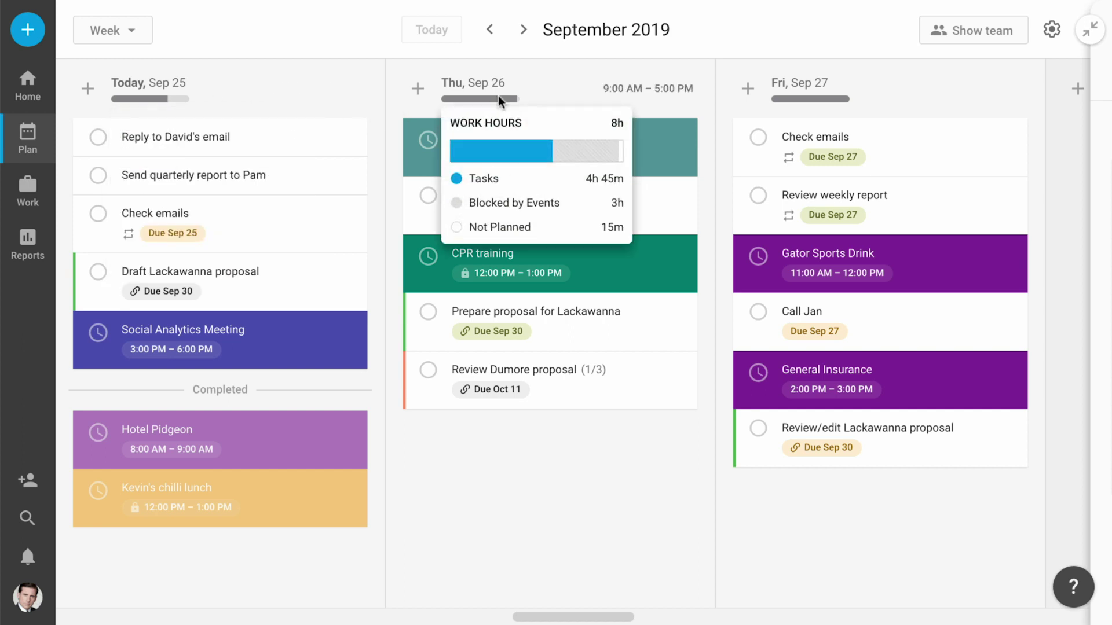
{"action": "mouse_move", "coordinate": [800, 105]}
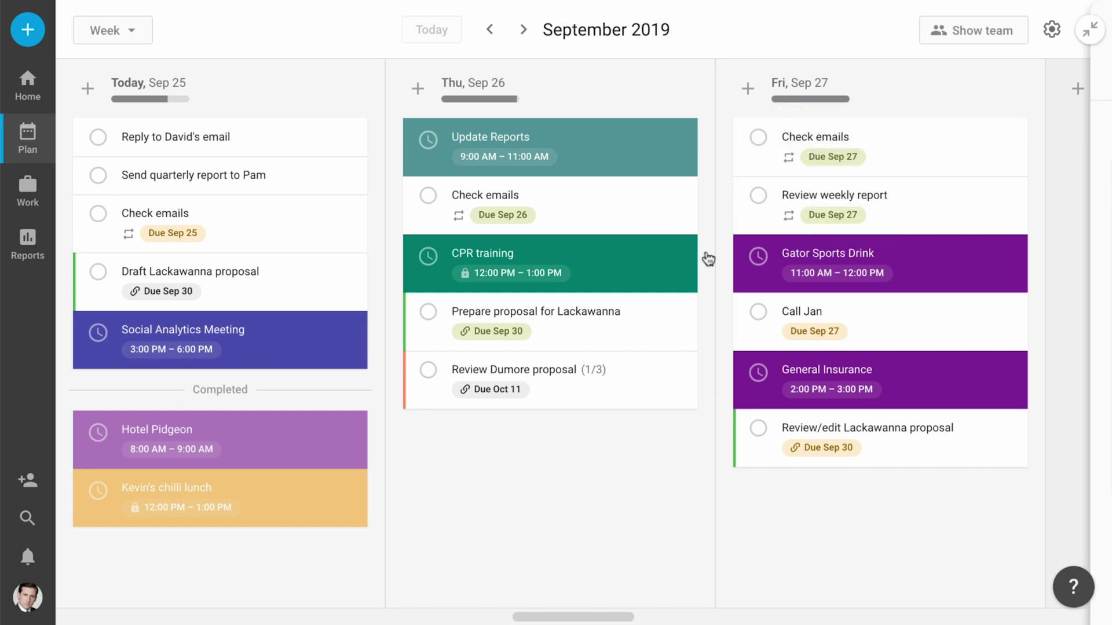
{"action": "scroll", "coordinate": [582, 592], "scroll_direction": "right", "scroll_amount": 3}
{"action": "scroll", "coordinate": [573, 595], "scroll_direction": "right", "scroll_amount": 20}
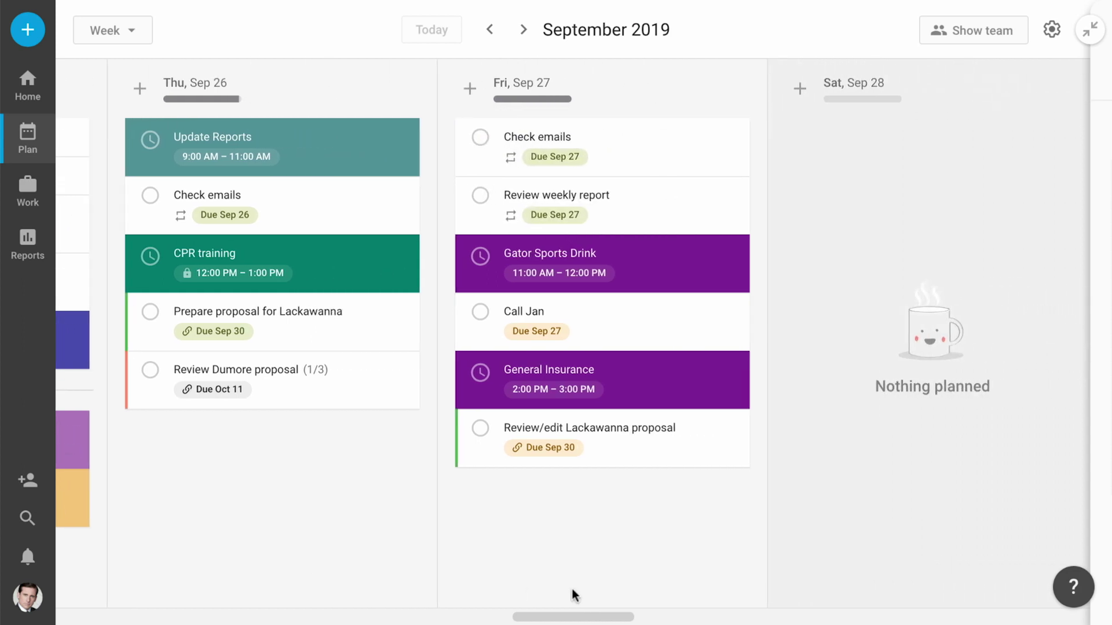
{"action": "scroll", "coordinate": [572, 594], "scroll_direction": "right", "scroll_amount": 15}
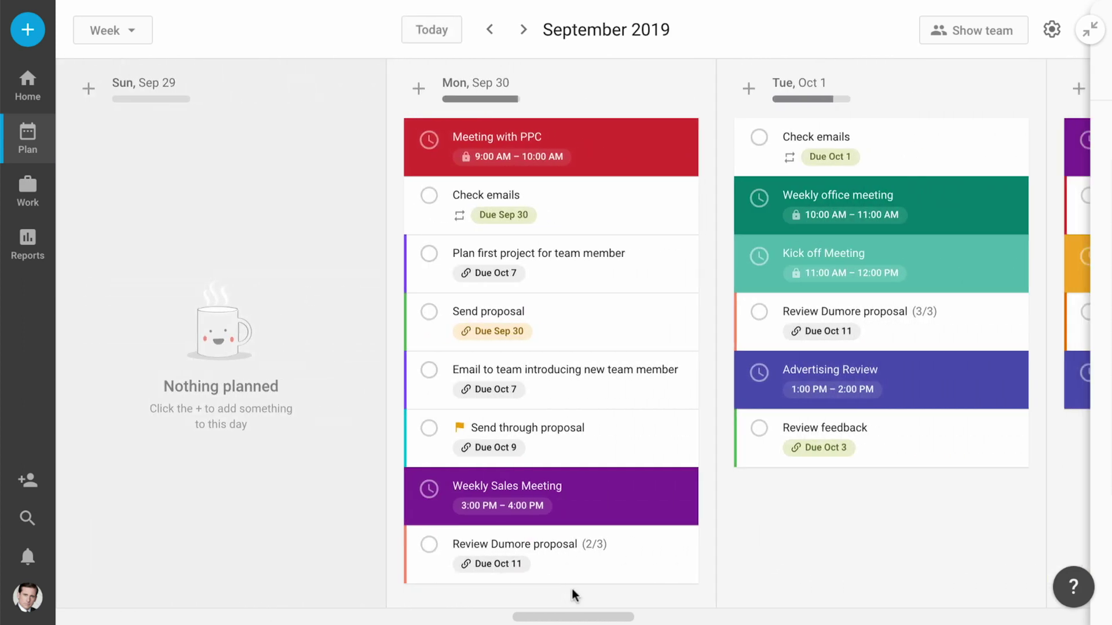
{"action": "scroll", "coordinate": [573, 590], "scroll_direction": "right", "scroll_amount": 15}
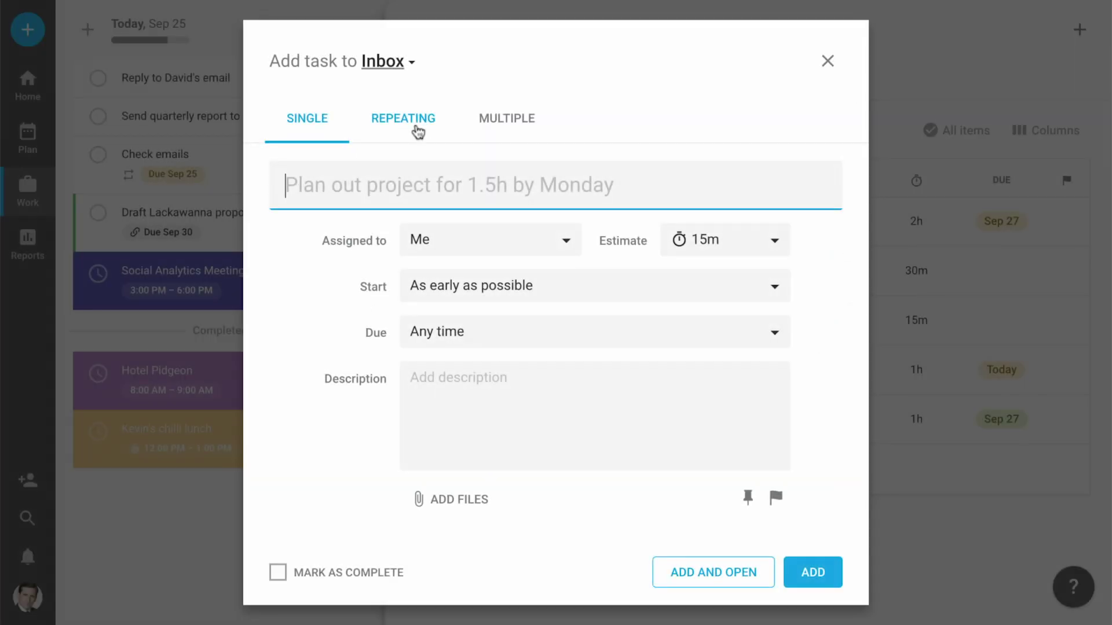
Start a repeating task titled 'Check ad campaigns for 2h'.
{"action": "left_click", "coordinate": [417, 131]}
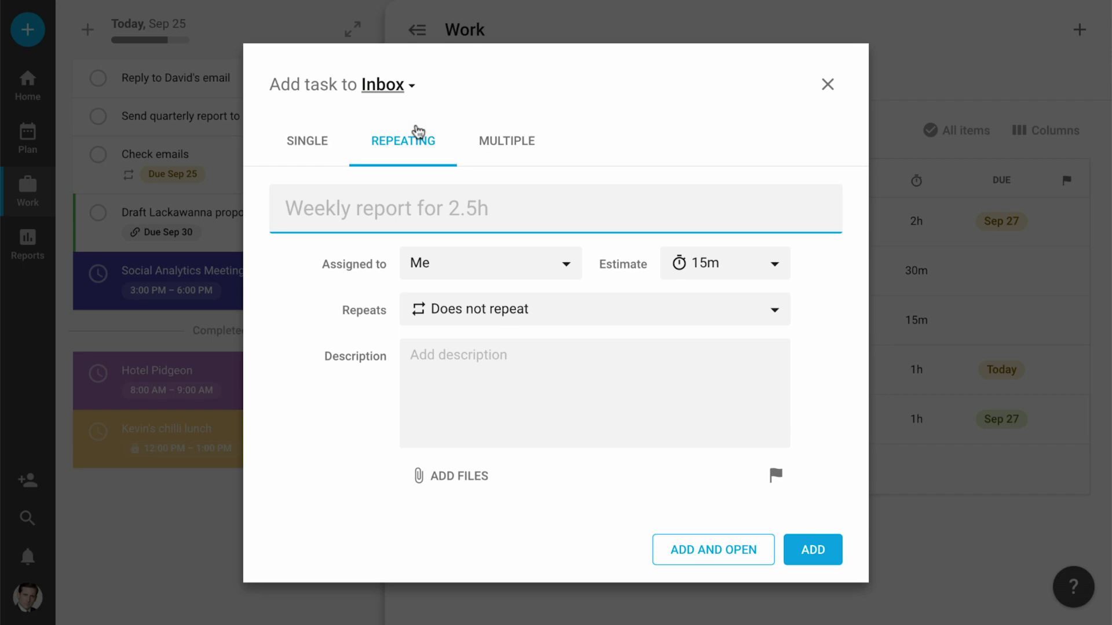
{"action": "type", "text": "Check ad campaigns for 2h"}
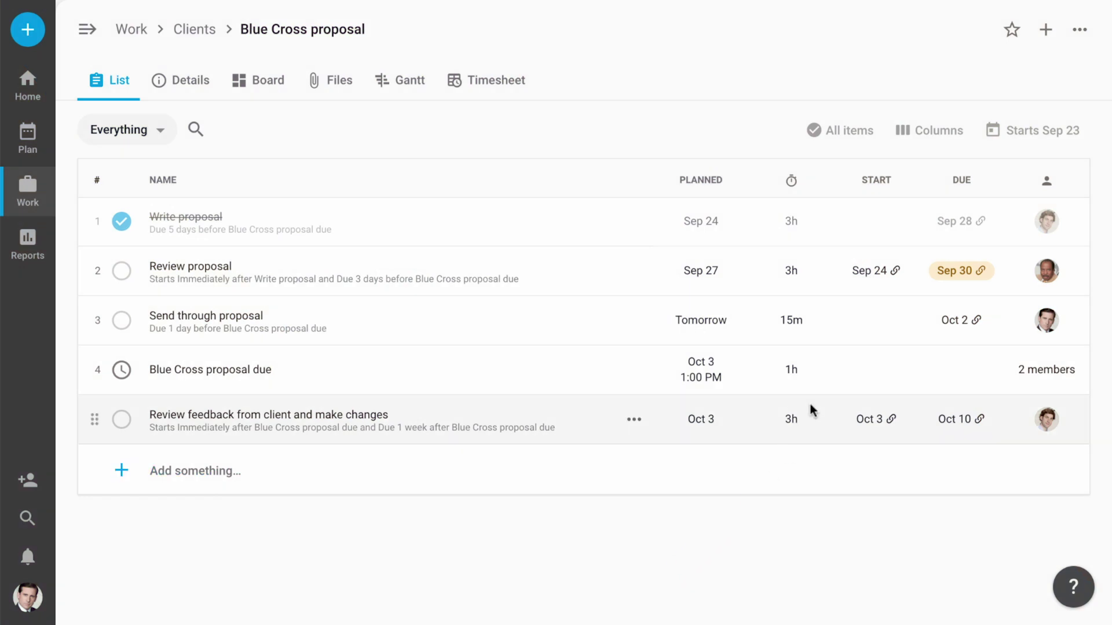
Link Send through proposal's start to follow Review proposal.
{"action": "left_click", "coordinate": [875, 320]}
{"action": "left_click", "coordinate": [859, 399]}
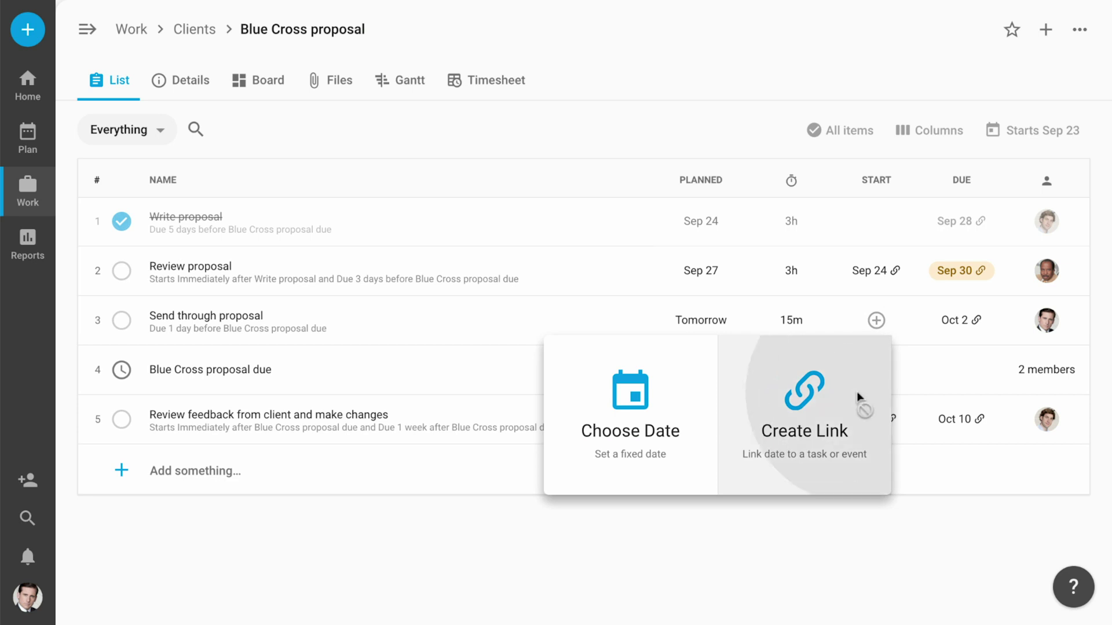
{"action": "left_click", "coordinate": [855, 463]}
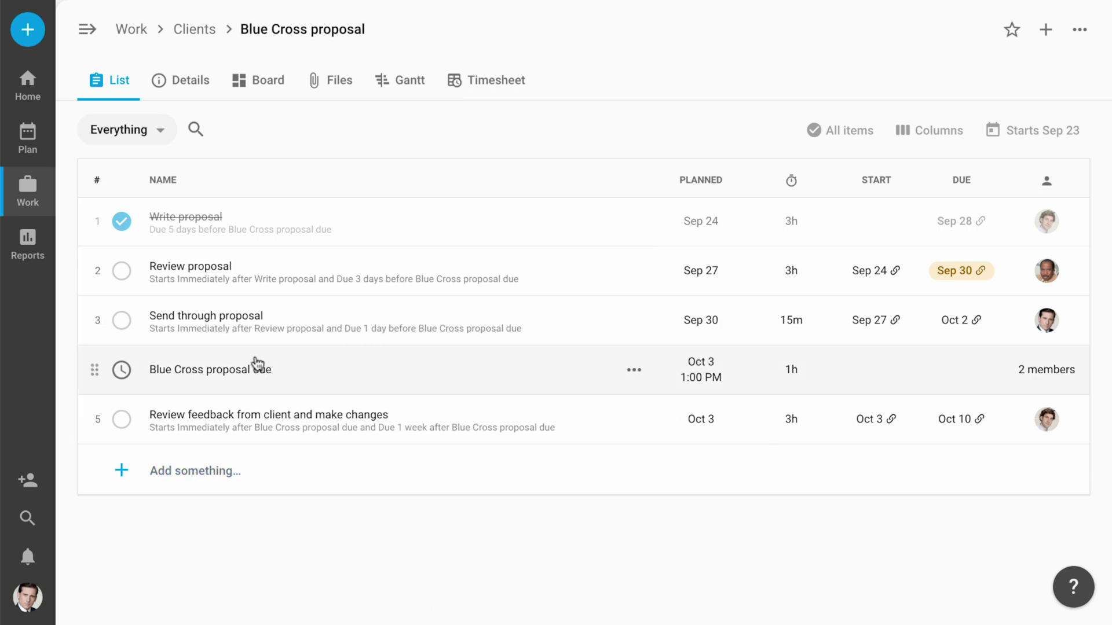
Move the Blue Cross proposal due event to Oct 10.
{"action": "left_click", "coordinate": [247, 374]}
{"action": "scroll", "coordinate": [856, 442], "scroll_direction": "down", "scroll_amount": 5}
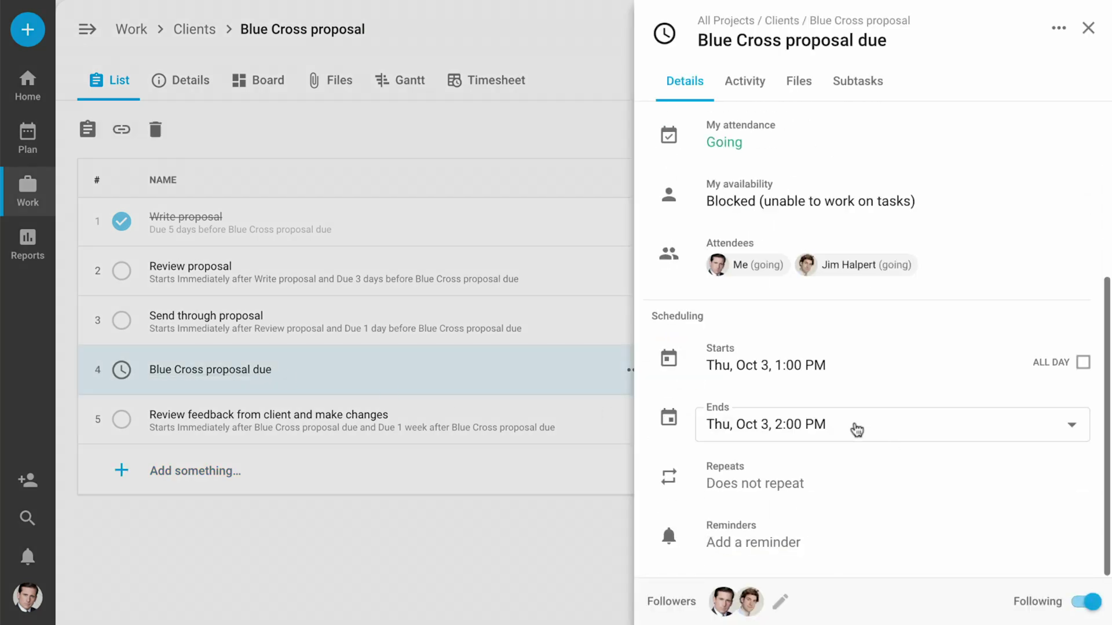
{"action": "left_click", "coordinate": [804, 367]}
{"action": "left_click", "coordinate": [989, 183]}
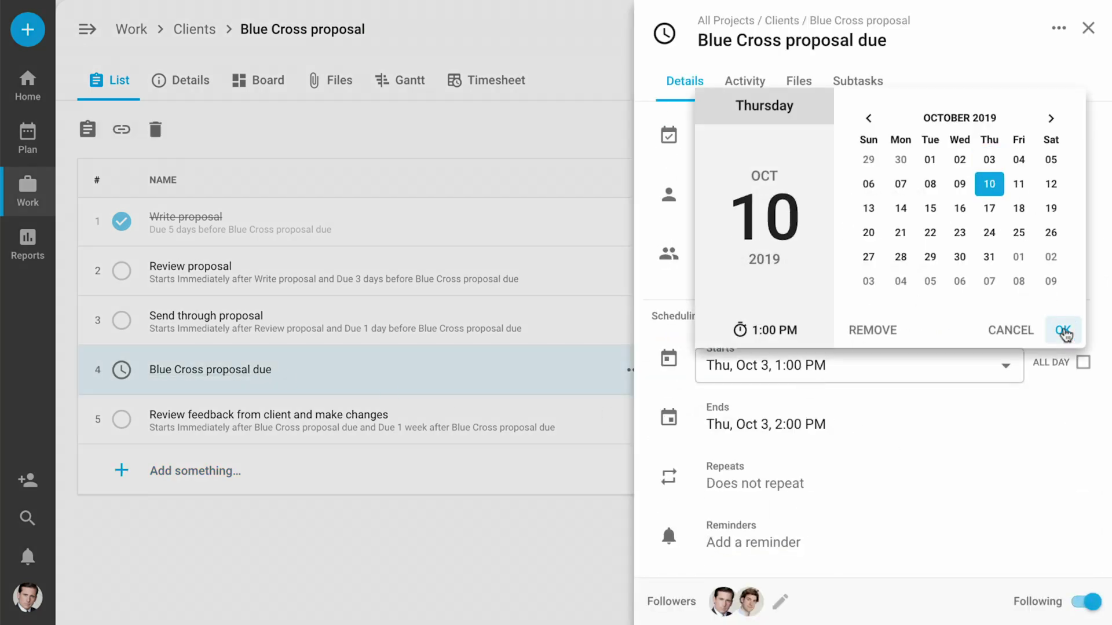
{"action": "left_click", "coordinate": [1062, 330]}
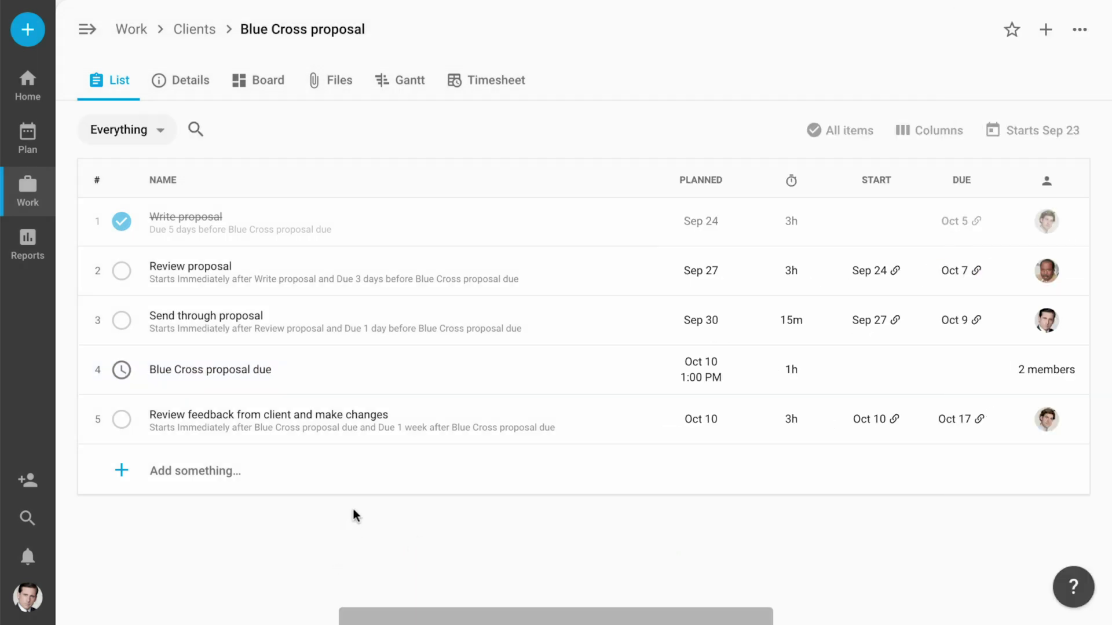
Lower Review proposal's time estimate from 3 to 2 hours.
{"action": "left_click", "coordinate": [801, 282]}
{"action": "left_click", "coordinate": [820, 279]}
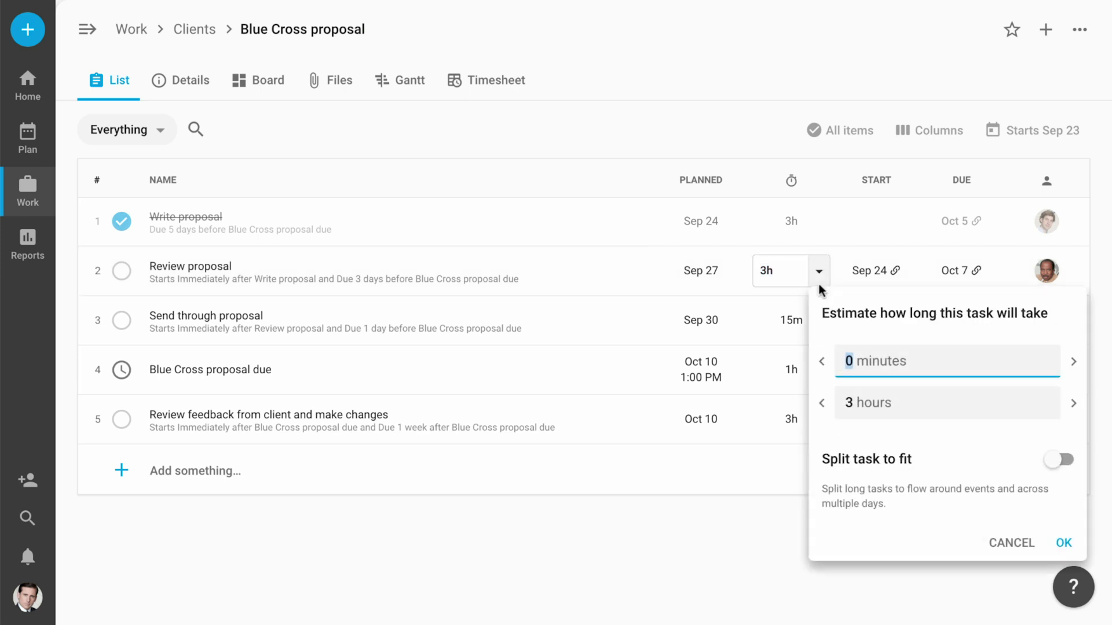
{"action": "left_click", "coordinate": [821, 402]}
{"action": "left_click", "coordinate": [1063, 542]}
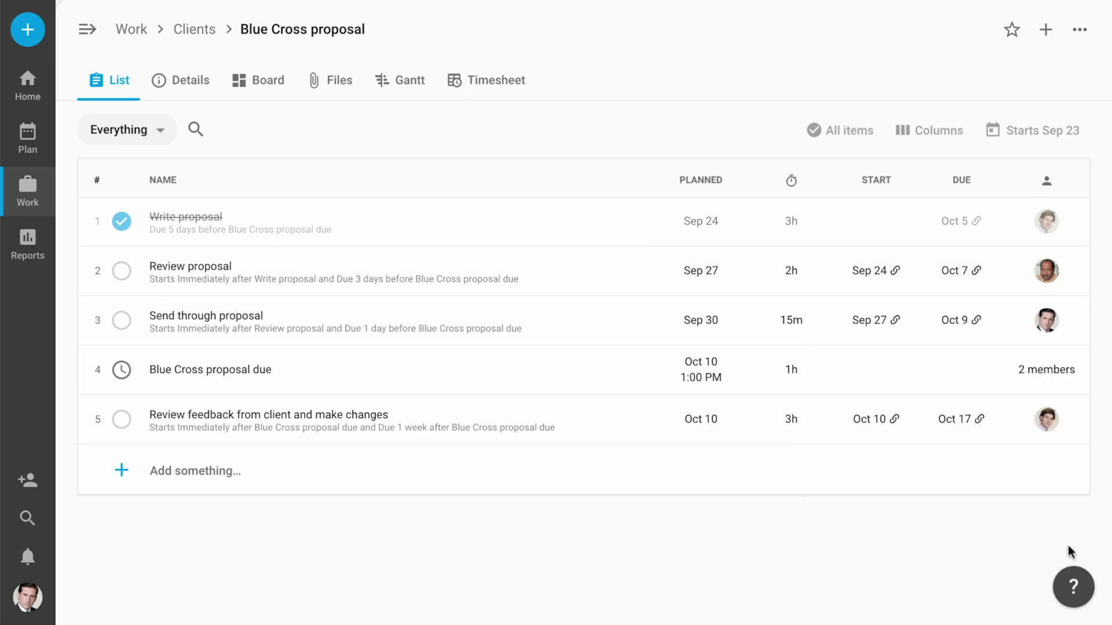
Add a Version column with v1 for Review proposal, then show the project's Details page.
{"action": "left_click", "coordinate": [926, 129]}
{"action": "left_click", "coordinate": [909, 172]}
{"action": "type", "text": "Version"}
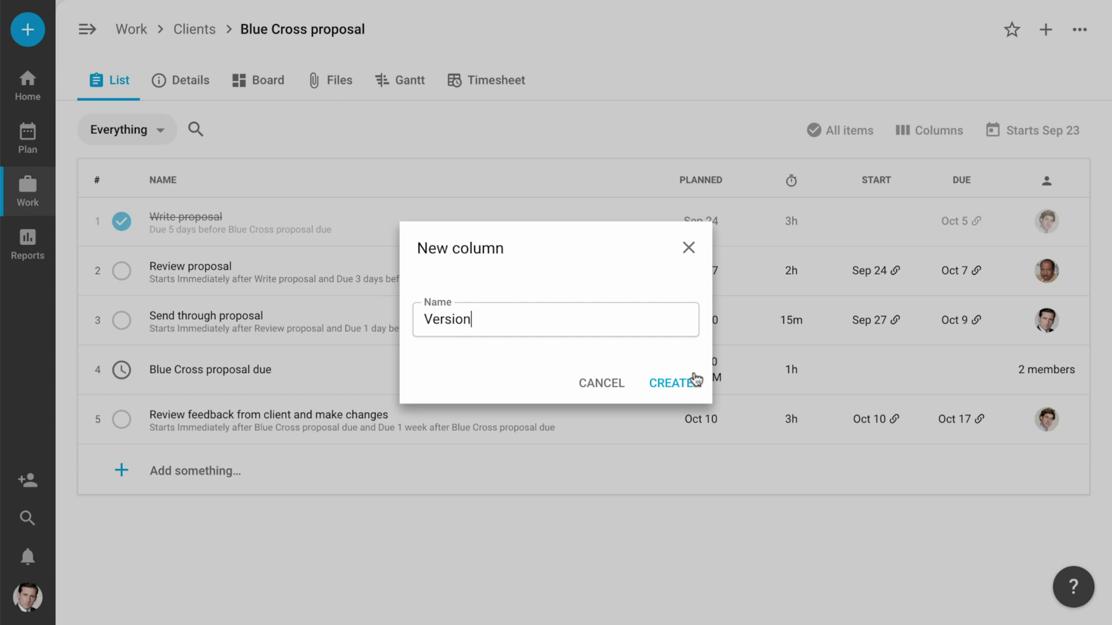
{"action": "left_click", "coordinate": [695, 379]}
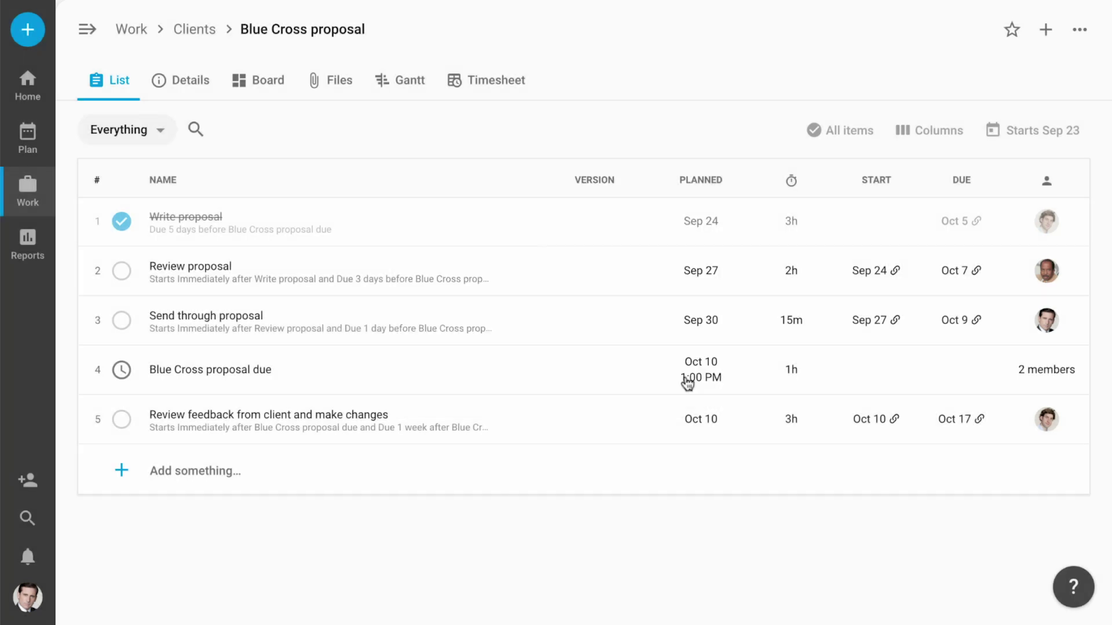
{"action": "left_click", "coordinate": [597, 275]}
{"action": "type", "text": "v1"}
{"action": "key", "text": "Return"}
{"action": "left_click", "coordinate": [206, 97]}
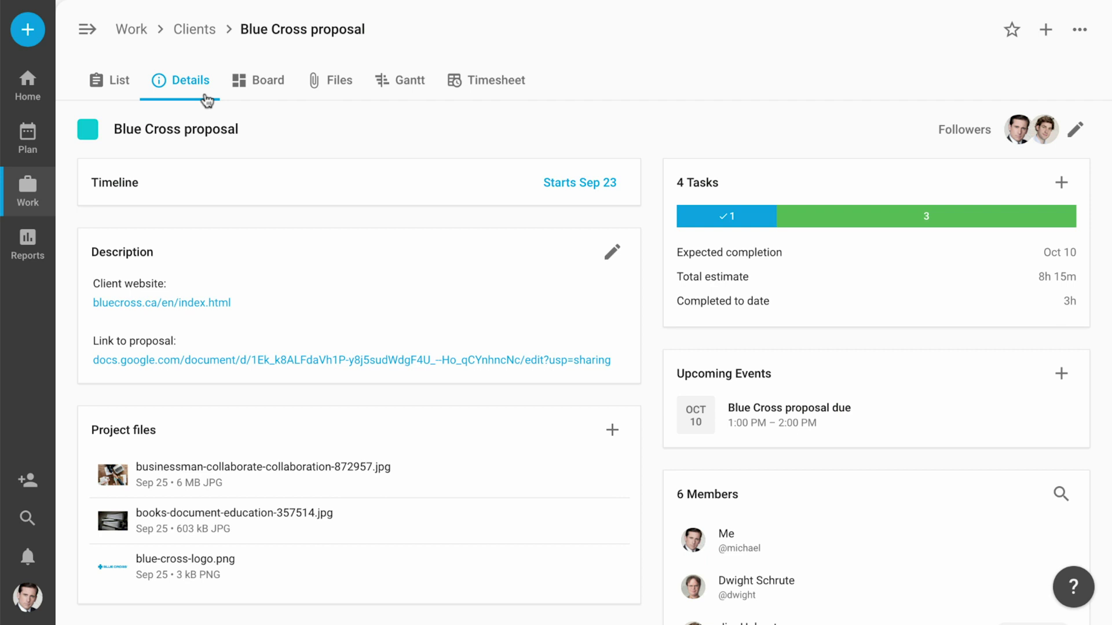
On the project board, reassign the client feedback card to another team member.
{"action": "left_click", "coordinate": [268, 97]}
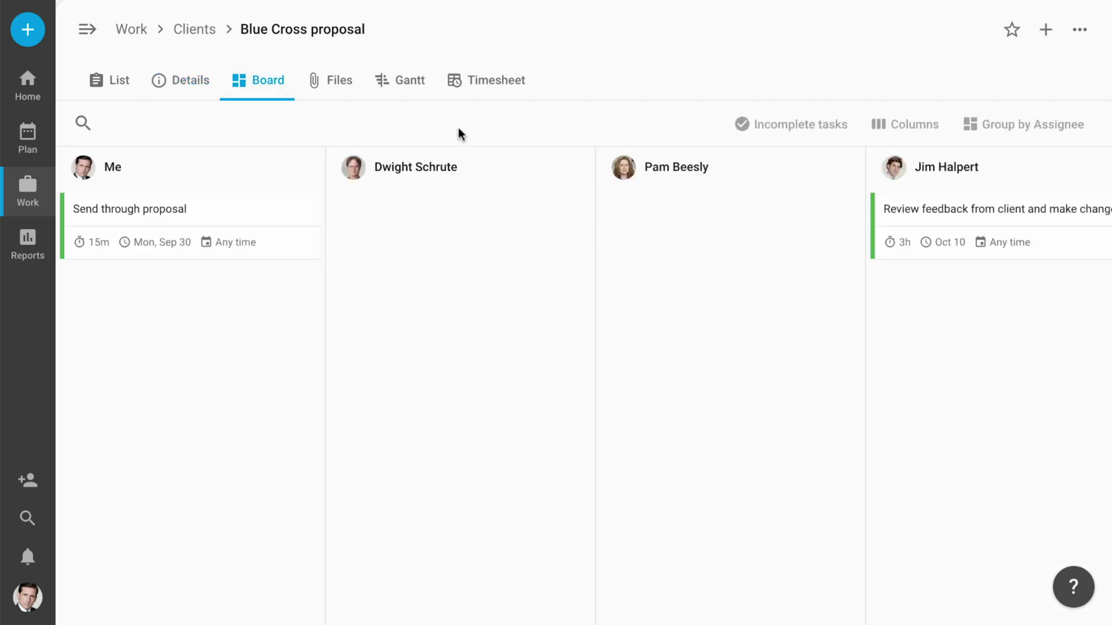
{"action": "left_click_drag", "start_coordinate": [965, 223], "coordinate": [457, 231]}
Group the board by priority and raise Send through proposal to High priority.
{"action": "left_click", "coordinate": [1043, 126]}
{"action": "left_click", "coordinate": [1031, 235]}
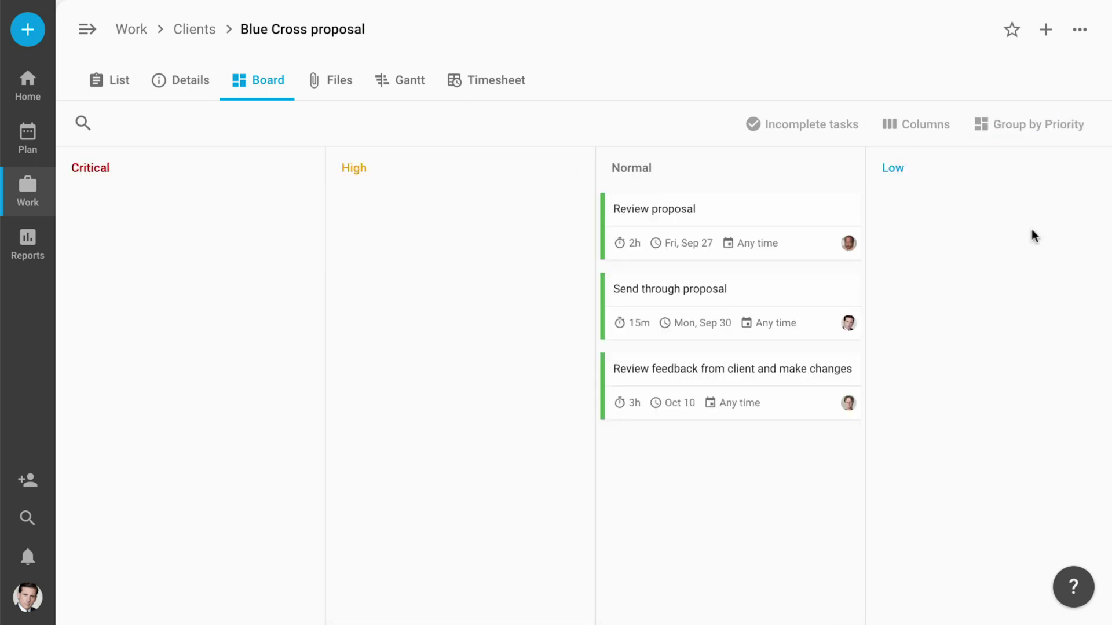
{"action": "left_click_drag", "start_coordinate": [820, 280], "coordinate": [469, 293]}
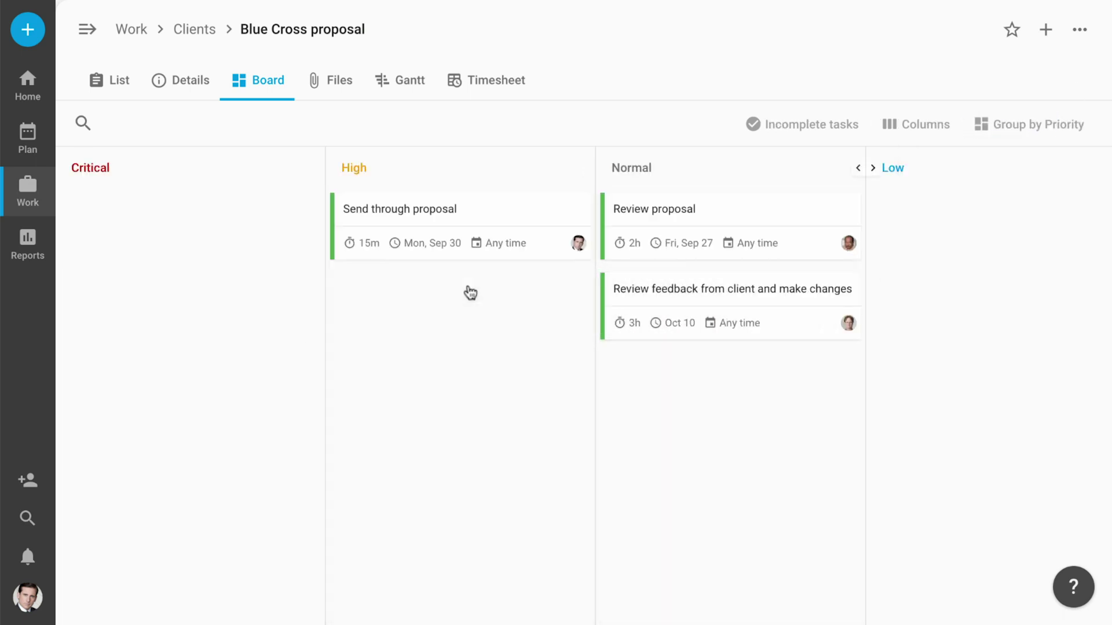
Regroup the board by version and move Send through proposal into v2.
{"action": "left_click", "coordinate": [1043, 130]}
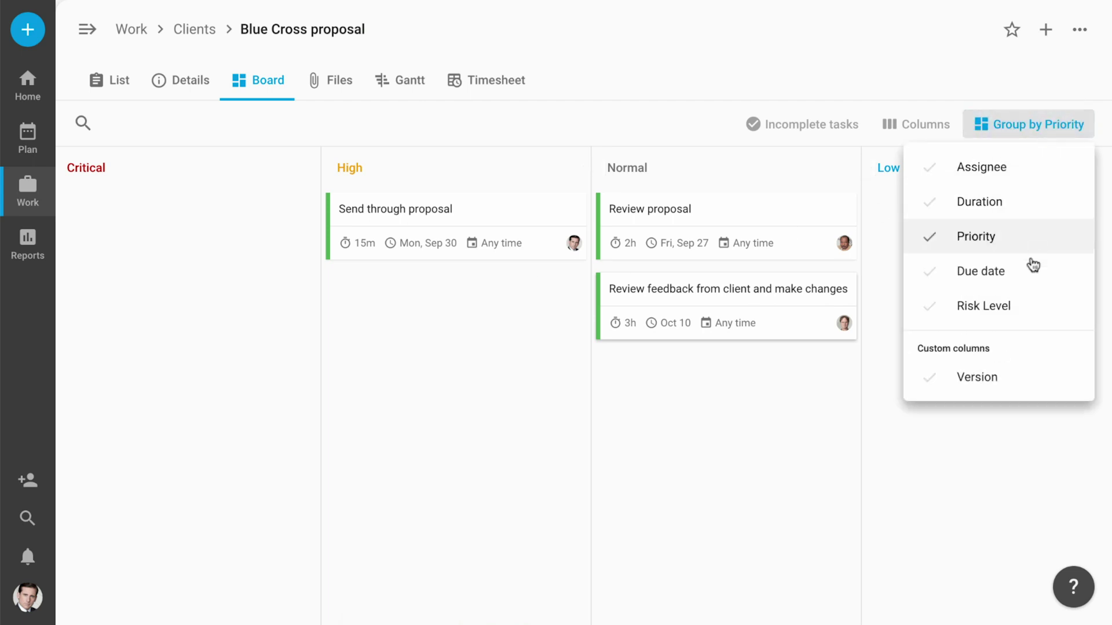
{"action": "left_click", "coordinate": [1021, 379]}
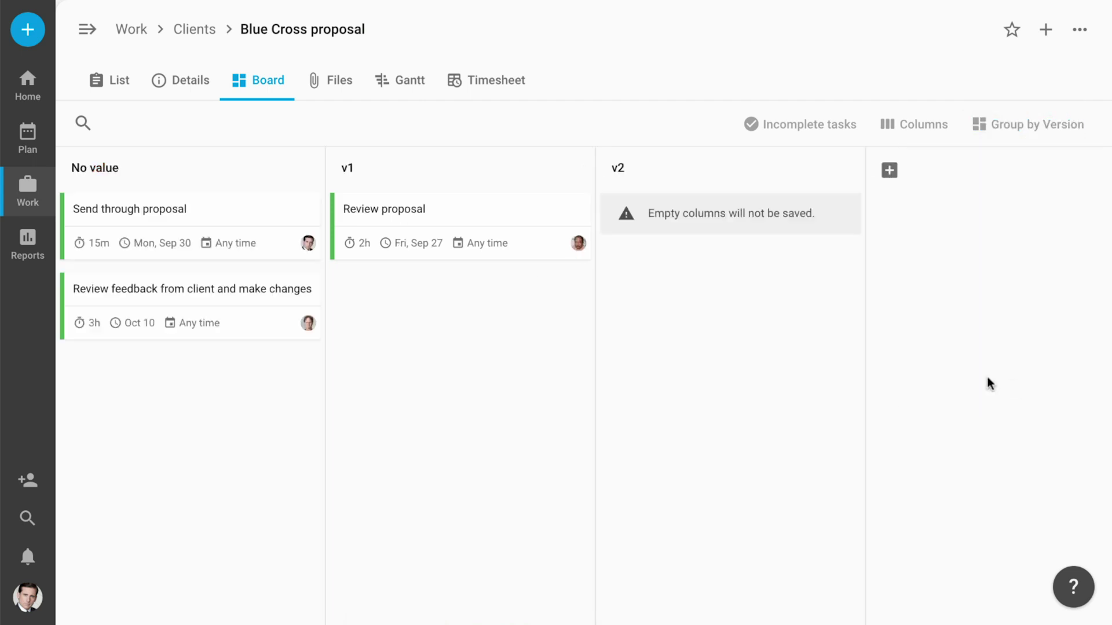
{"action": "left_click_drag", "start_coordinate": [235, 218], "coordinate": [796, 284]}
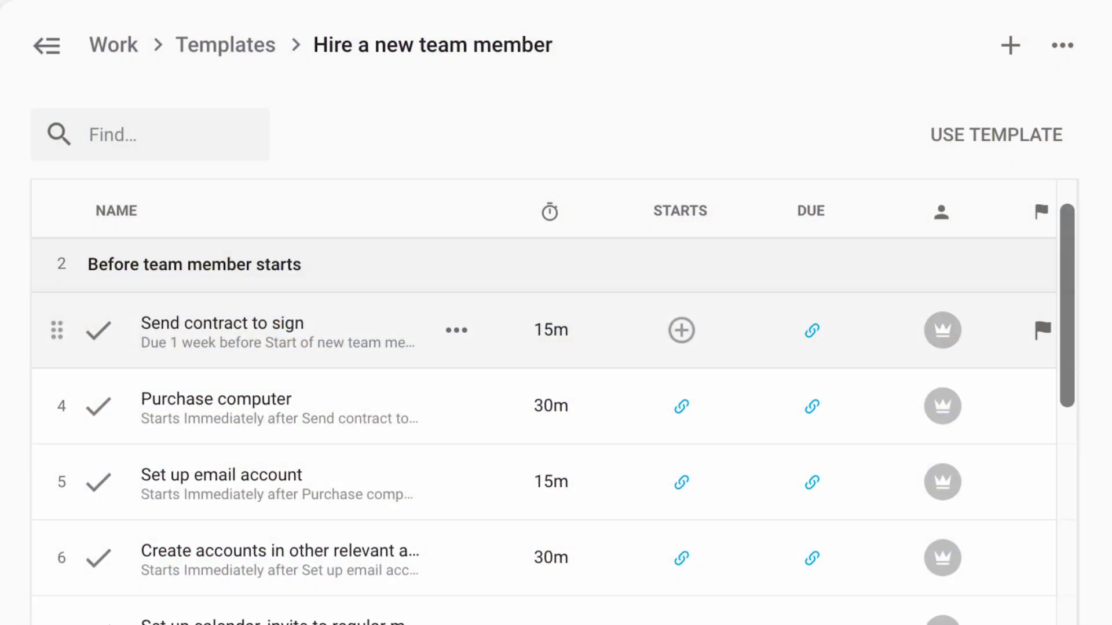
Scroll the Event Timeline template and use it to create a new project.
{"action": "scroll", "coordinate": [553, 414], "scroll_direction": "down", "scroll_amount": 1}
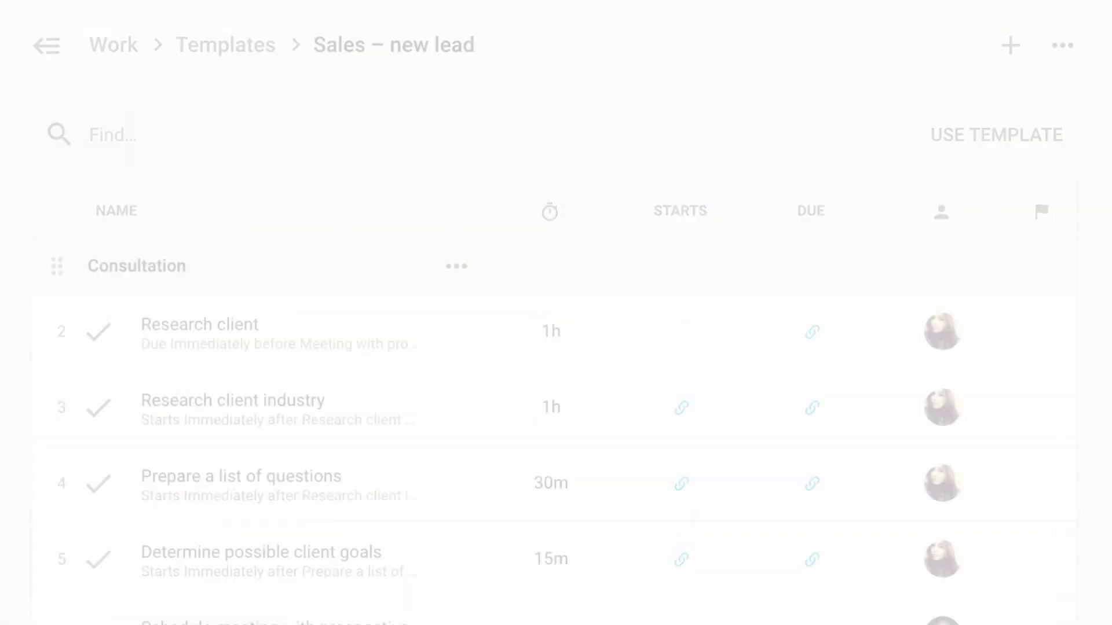
{"action": "scroll", "coordinate": [553, 403], "scroll_direction": "down", "scroll_amount": 2}
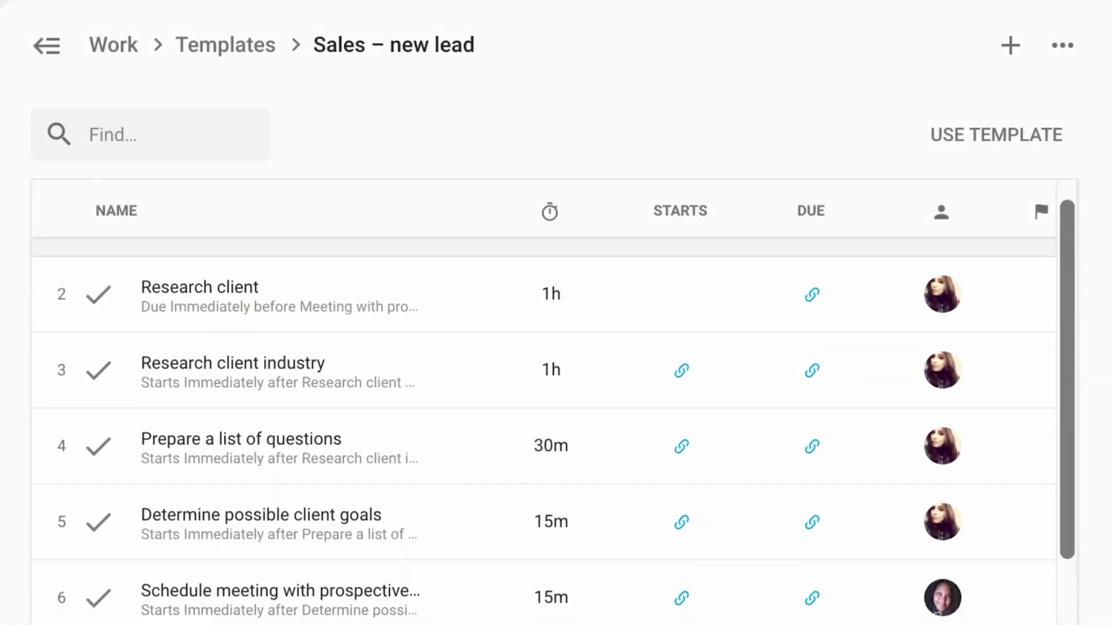
{"action": "scroll", "coordinate": [553, 402], "scroll_direction": "down", "scroll_amount": 4}
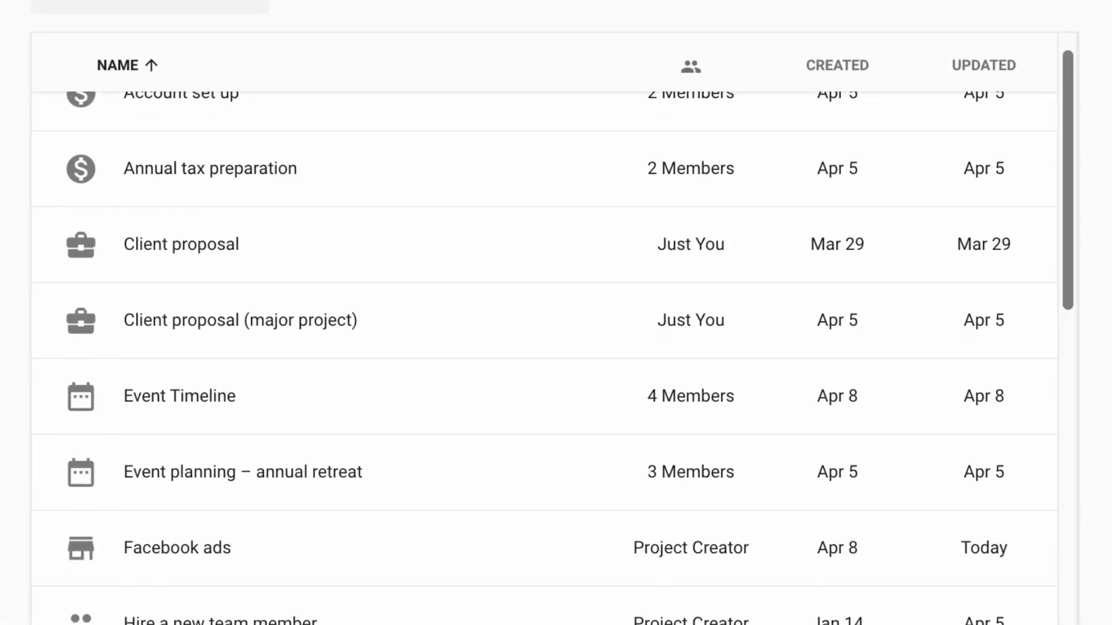
{"action": "scroll", "coordinate": [544, 347], "scroll_direction": "down", "scroll_amount": 3}
{"action": "scroll", "coordinate": [545, 348], "scroll_direction": "down", "scroll_amount": 2}
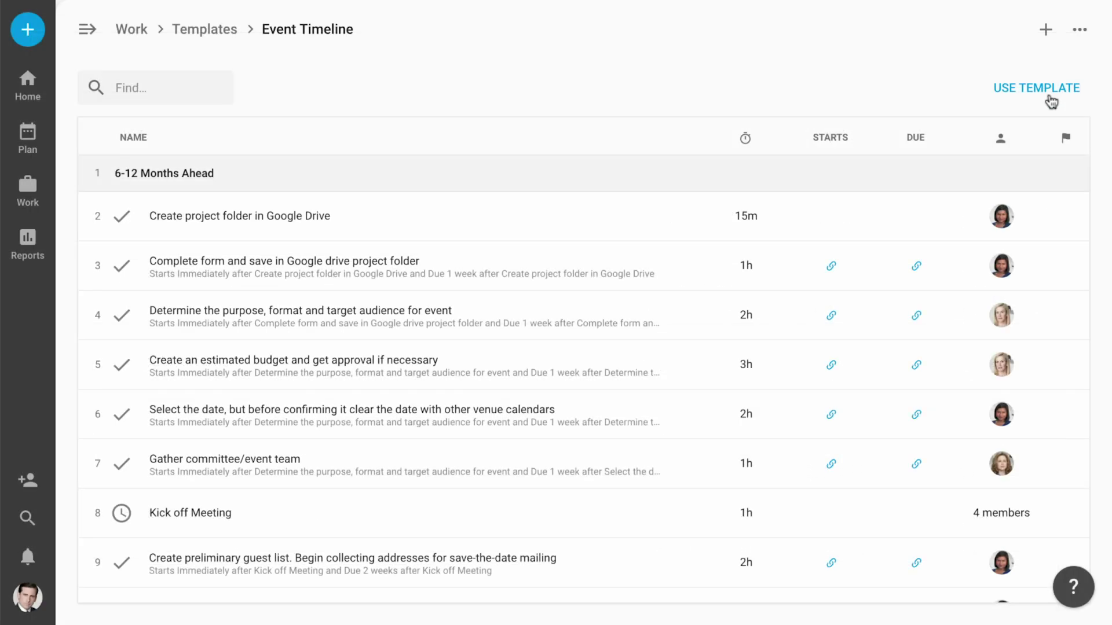
{"action": "left_click", "coordinate": [1049, 95]}
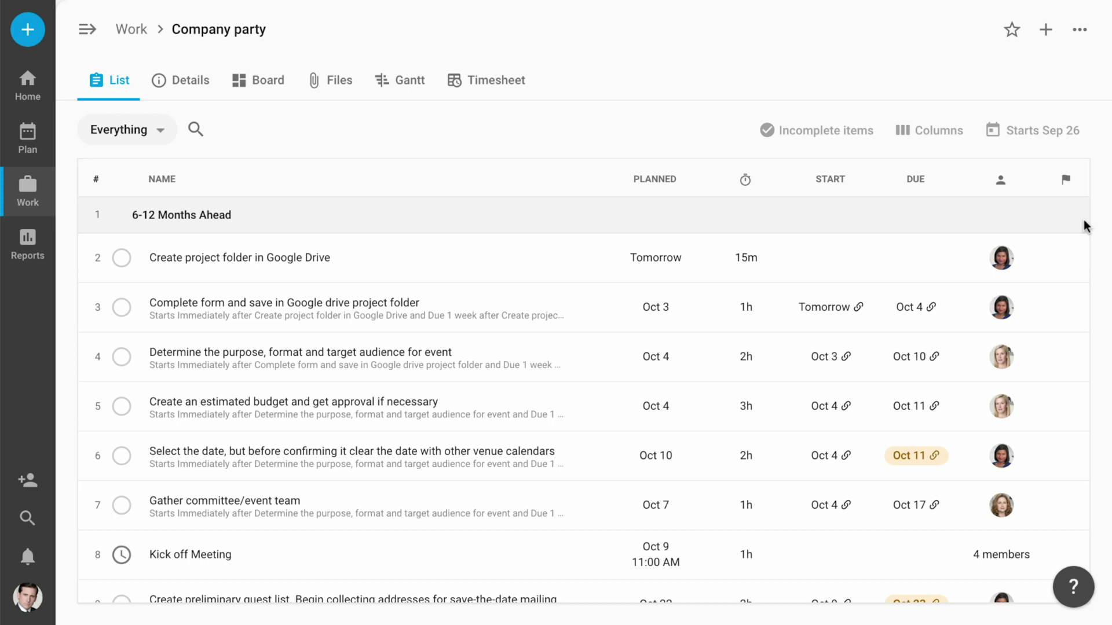
Scroll through the Company party project's task list to review planned, start and due dates.
{"action": "scroll", "coordinate": [1084, 224], "scroll_direction": "down", "scroll_amount": 1}
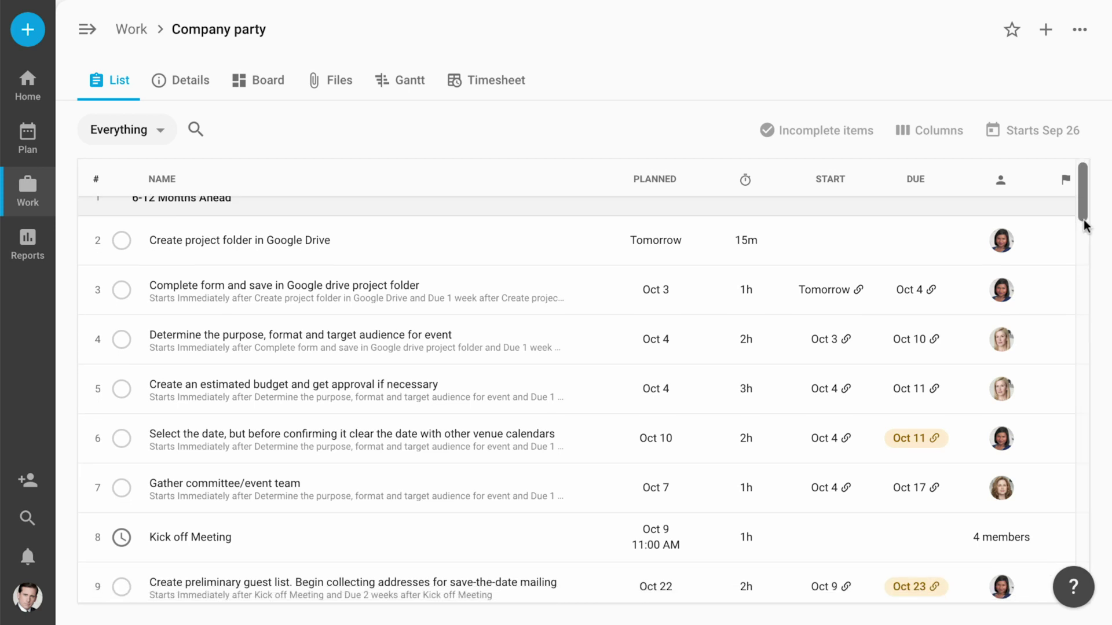
{"action": "scroll", "coordinate": [1084, 226], "scroll_direction": "down", "scroll_amount": 2}
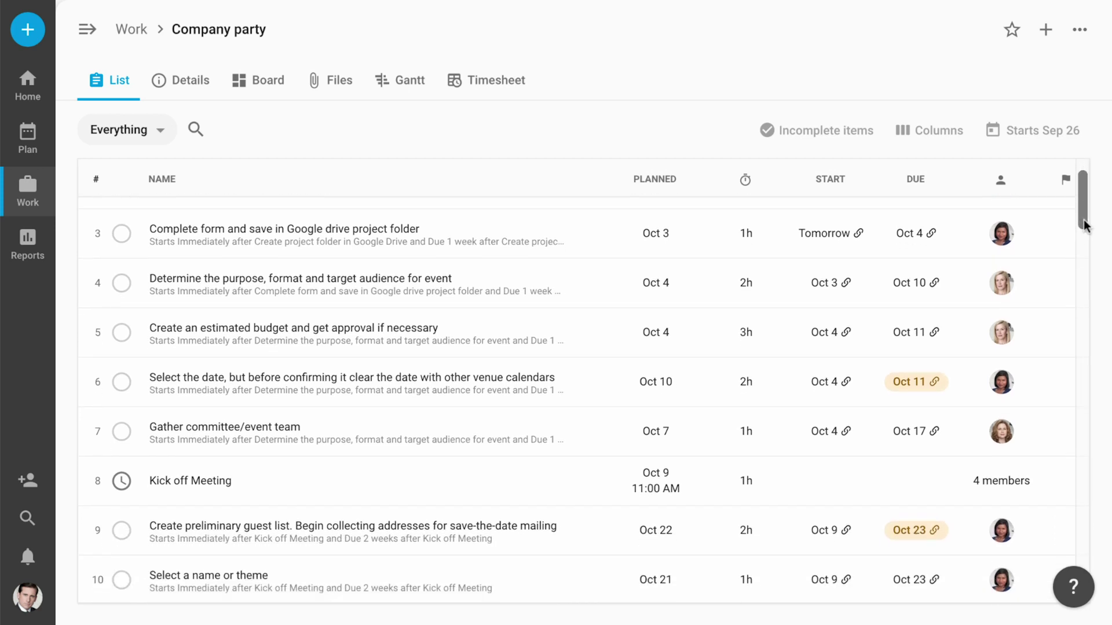
{"action": "scroll", "coordinate": [1084, 225], "scroll_direction": "down", "scroll_amount": 2}
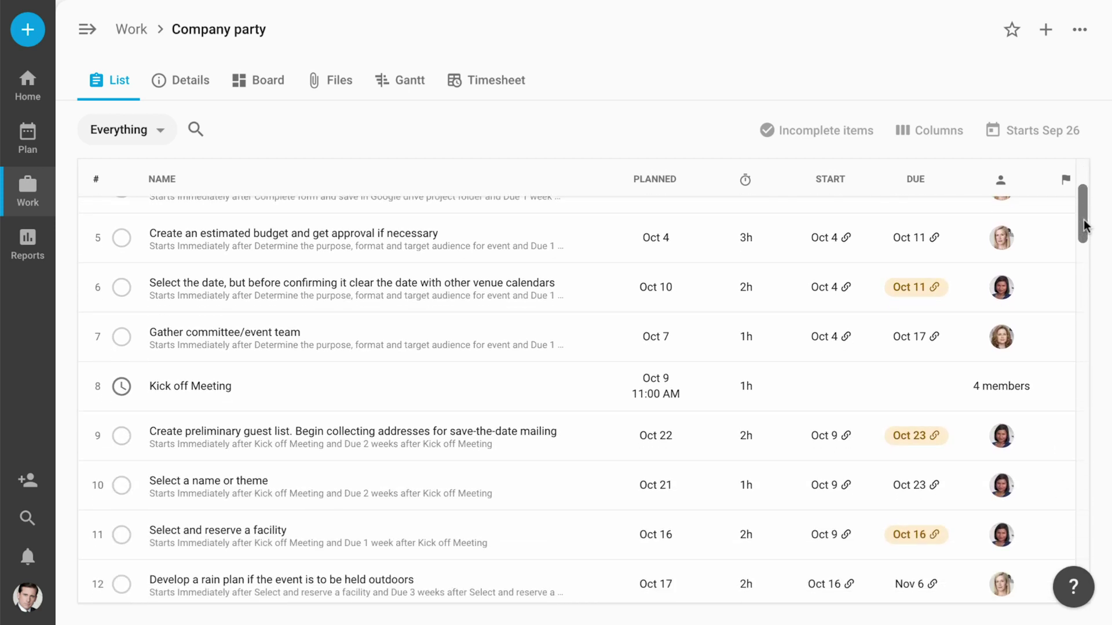
{"action": "scroll", "coordinate": [1082, 221], "scroll_direction": "down", "scroll_amount": 2}
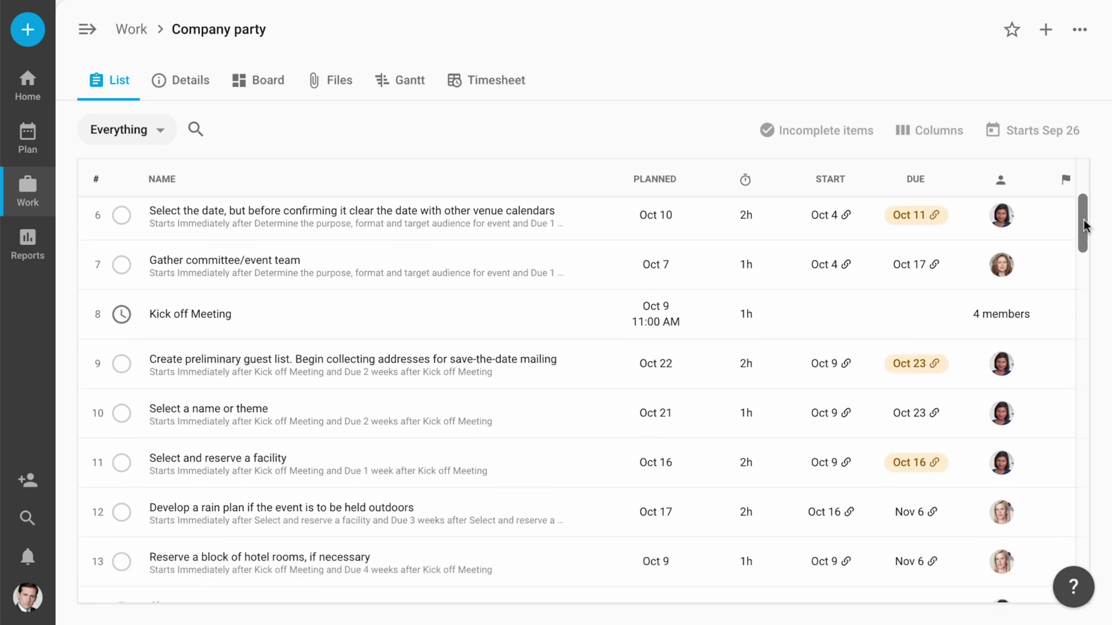
{"action": "scroll", "coordinate": [1082, 220], "scroll_direction": "down", "scroll_amount": 2}
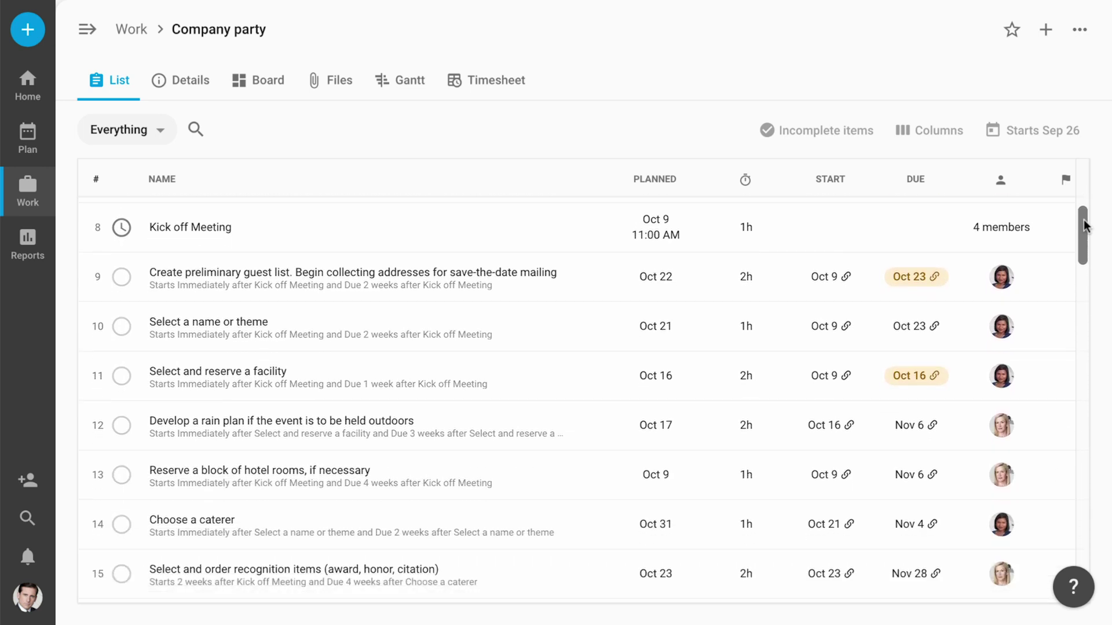
{"action": "scroll", "coordinate": [1082, 220], "scroll_direction": "down", "scroll_amount": 2}
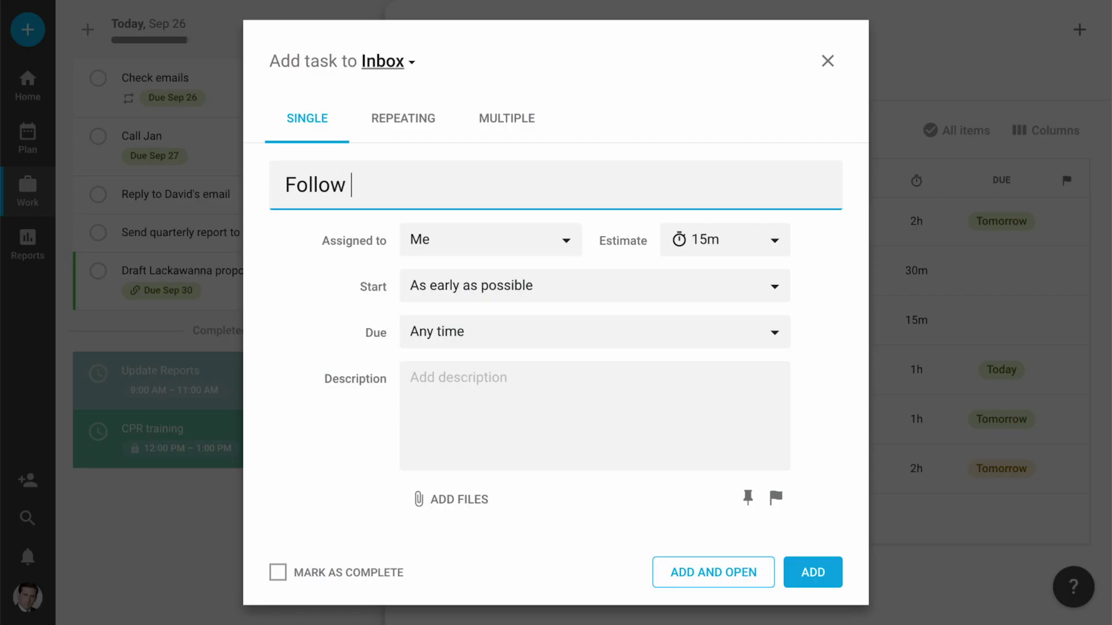
Enter the task 'Follow up with Acme for 30m', mentioning a teammate, due by Friday.
{"action": "type", "text": "up with A"}
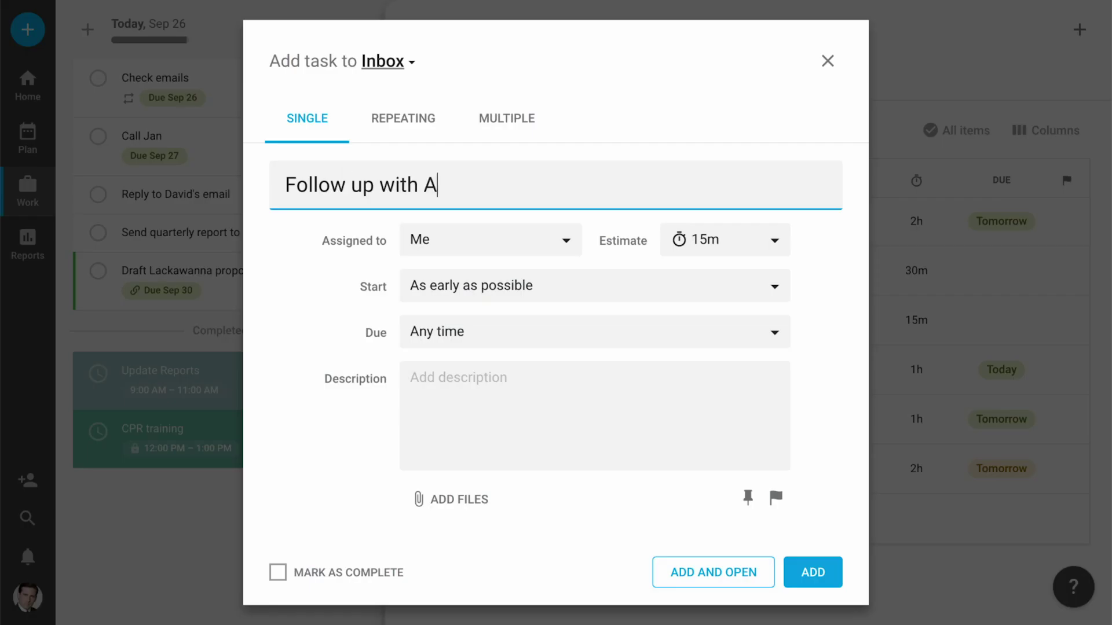
{"action": "type", "text": "cme for 30m @"}
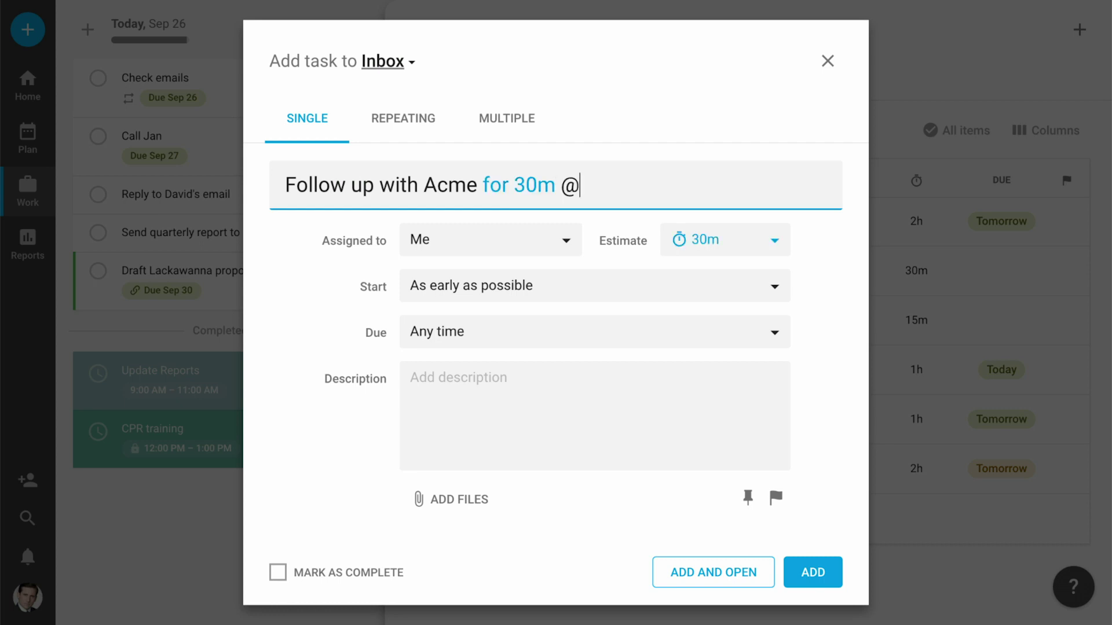
{"action": "type", "text": "dwight by f"}
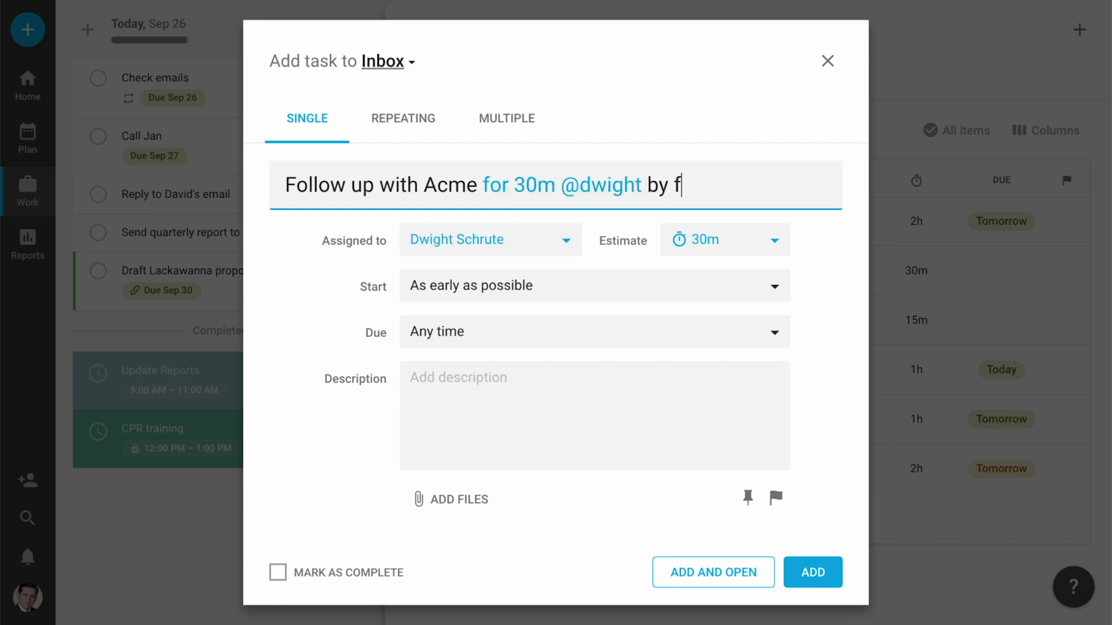
{"action": "type", "text": "riday"}
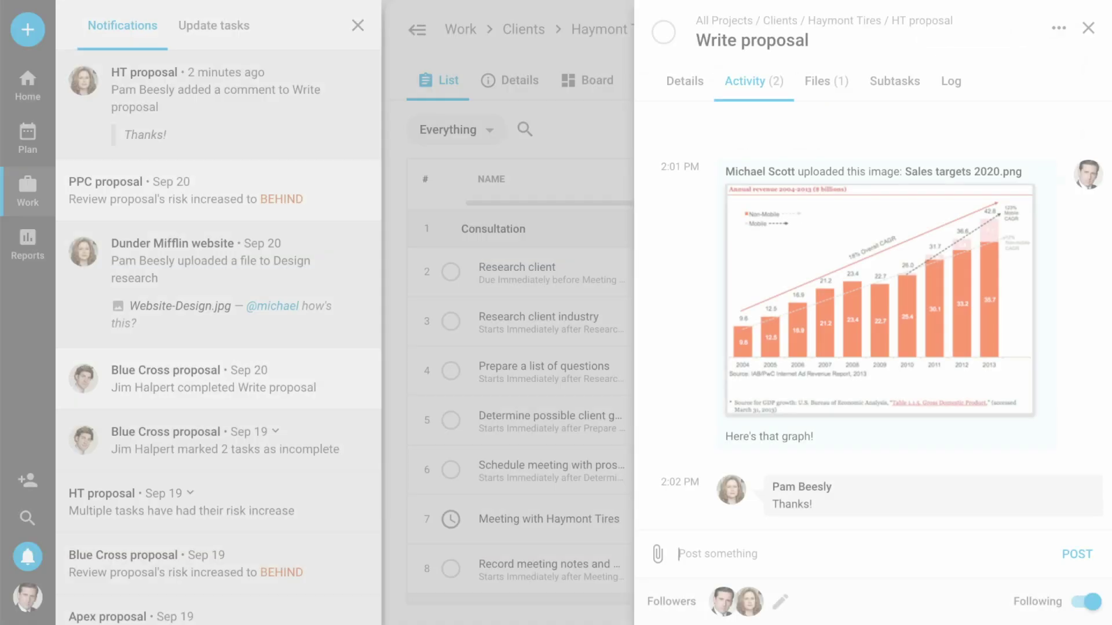
Post a comment on Write proposal asking a mentioned teammate to upload the order summary.
{"action": "type", "text": "Also @dwigh"}
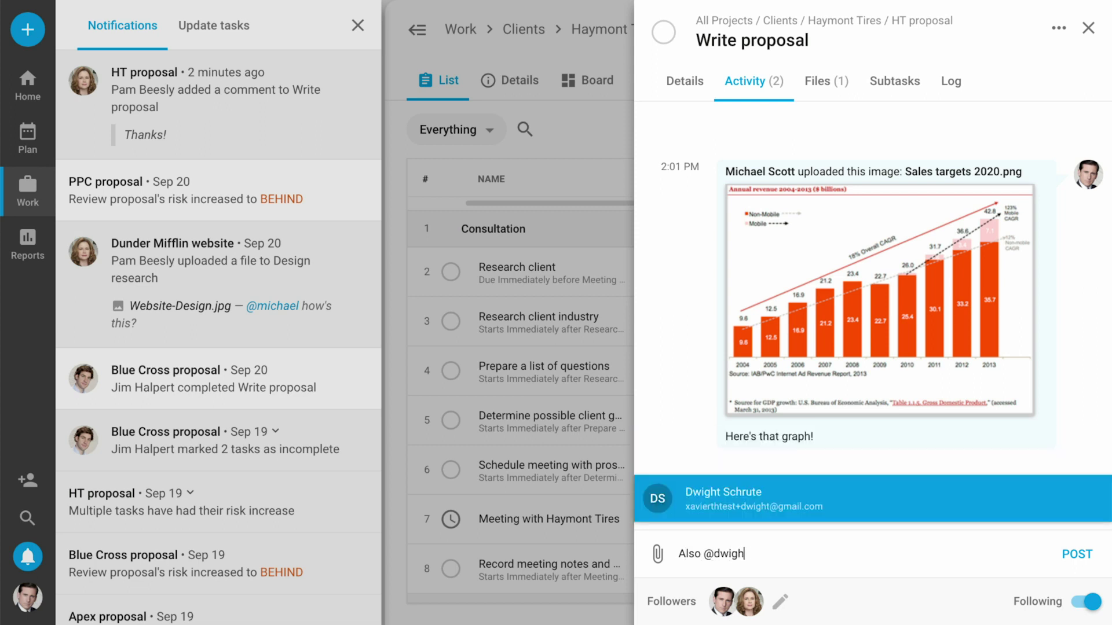
{"action": "type", "text": "t"}
{"action": "key", "text": "Return"}
{"action": "type", "text": "can you upload their order summary?"}
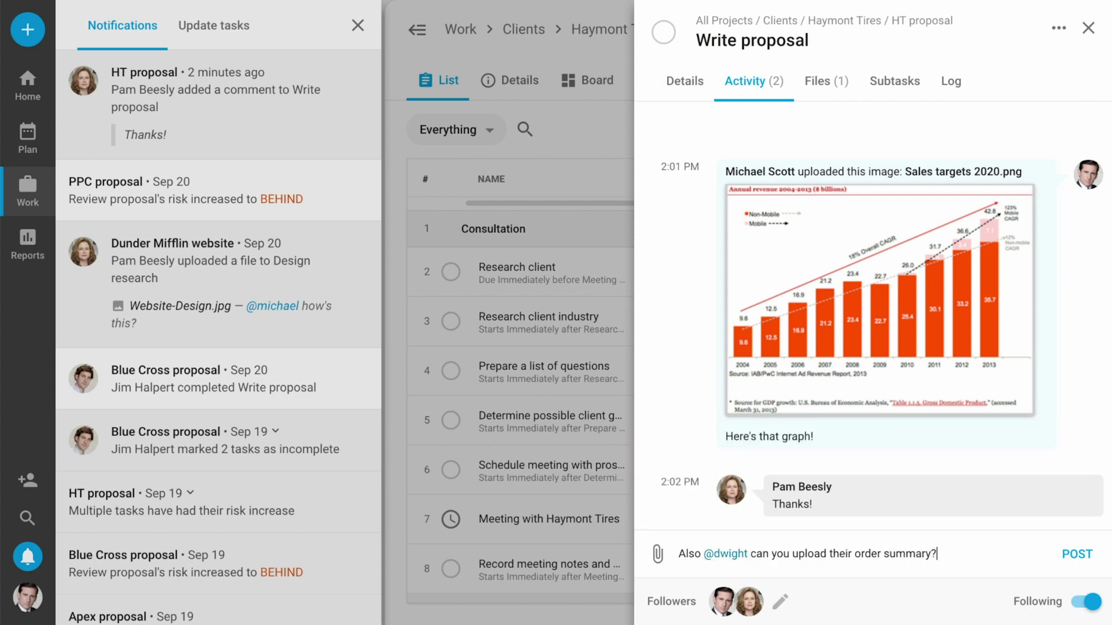
{"action": "key", "text": "Return"}
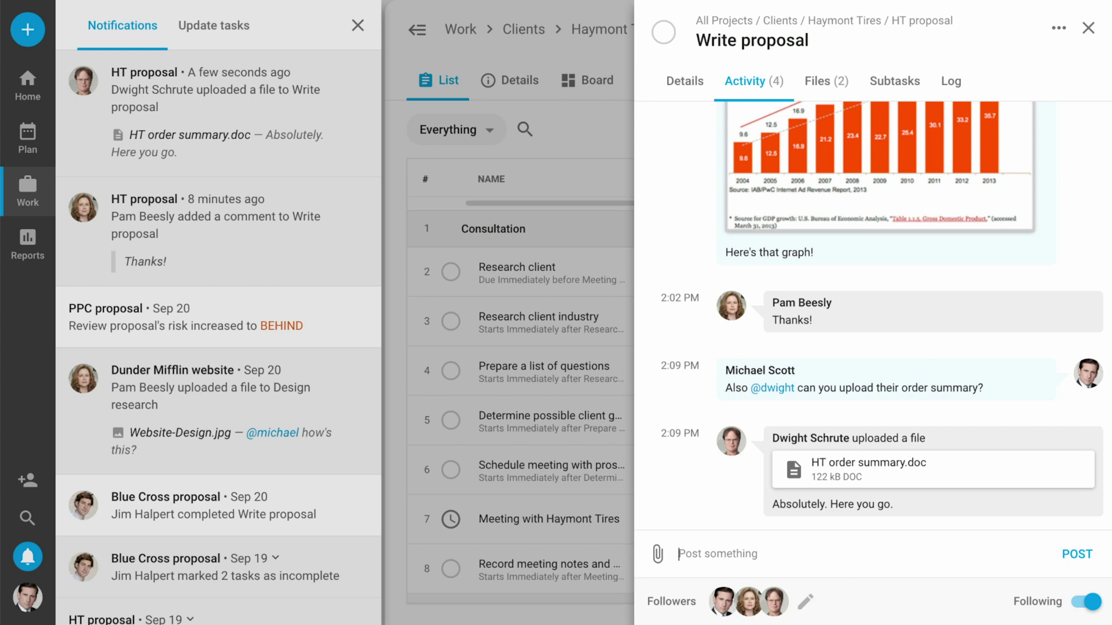
Post a 'Thanks!' reply on the Write proposal task.
{"action": "type", "text": "Thanks!"}
{"action": "key", "text": "Return"}
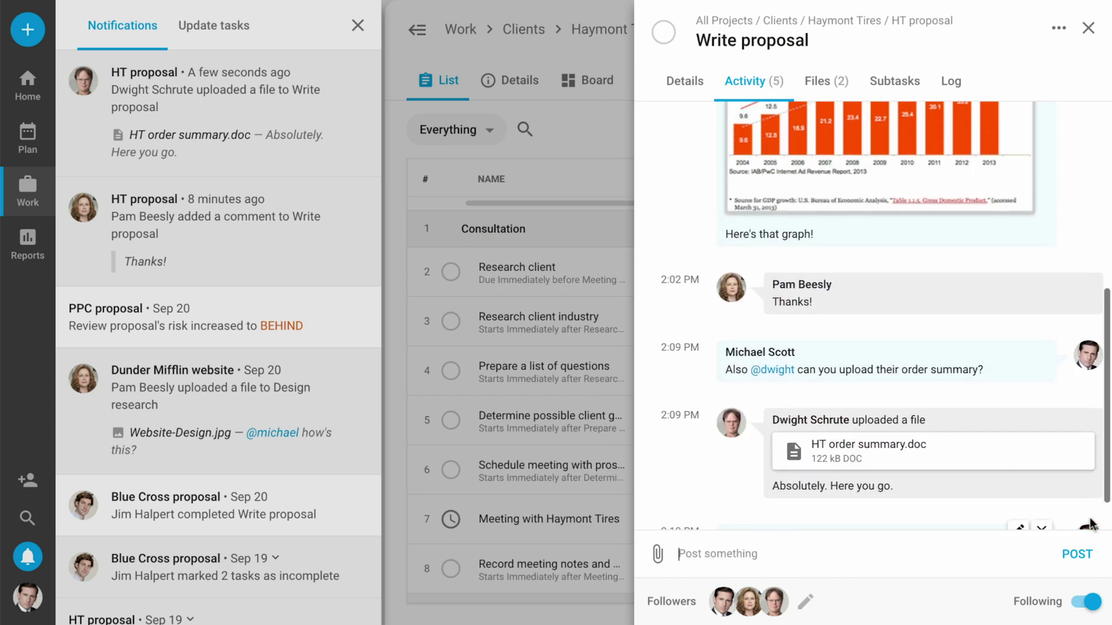
{"action": "scroll", "coordinate": [1090, 524], "scroll_direction": "up", "scroll_amount": 5}
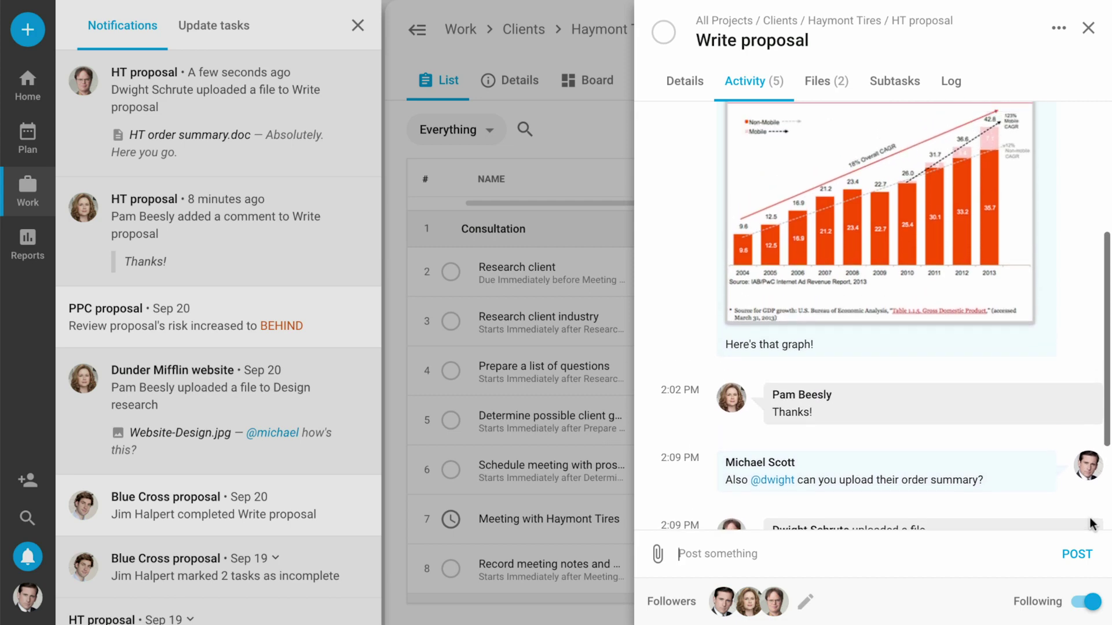
{"action": "scroll", "coordinate": [1090, 524], "scroll_direction": "up", "scroll_amount": 3}
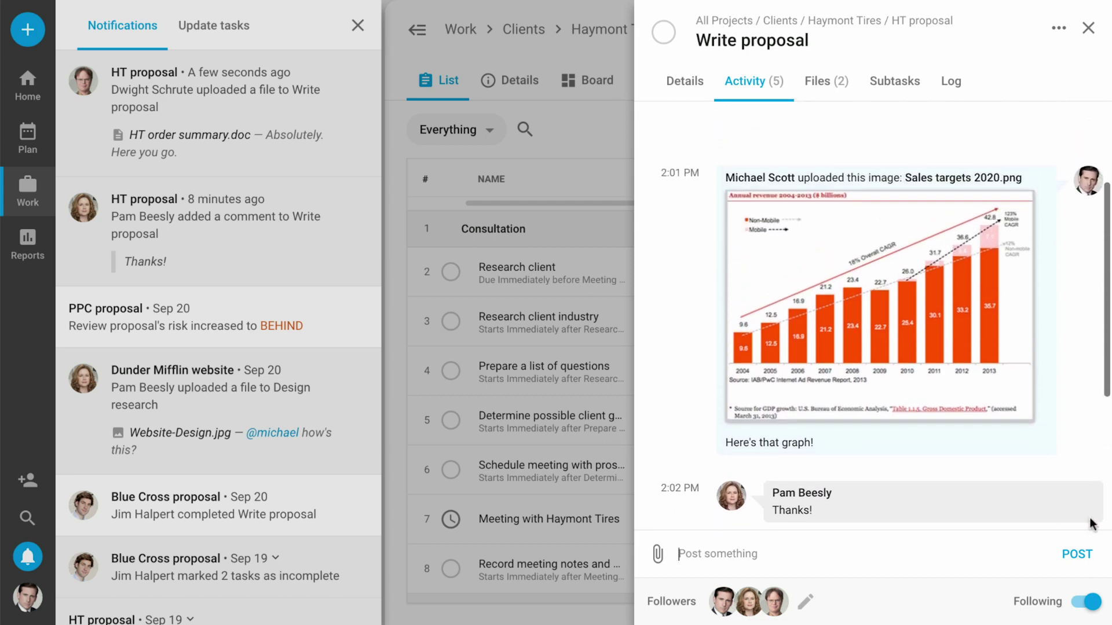
{"action": "scroll", "coordinate": [1090, 524], "scroll_direction": "up", "scroll_amount": 3}
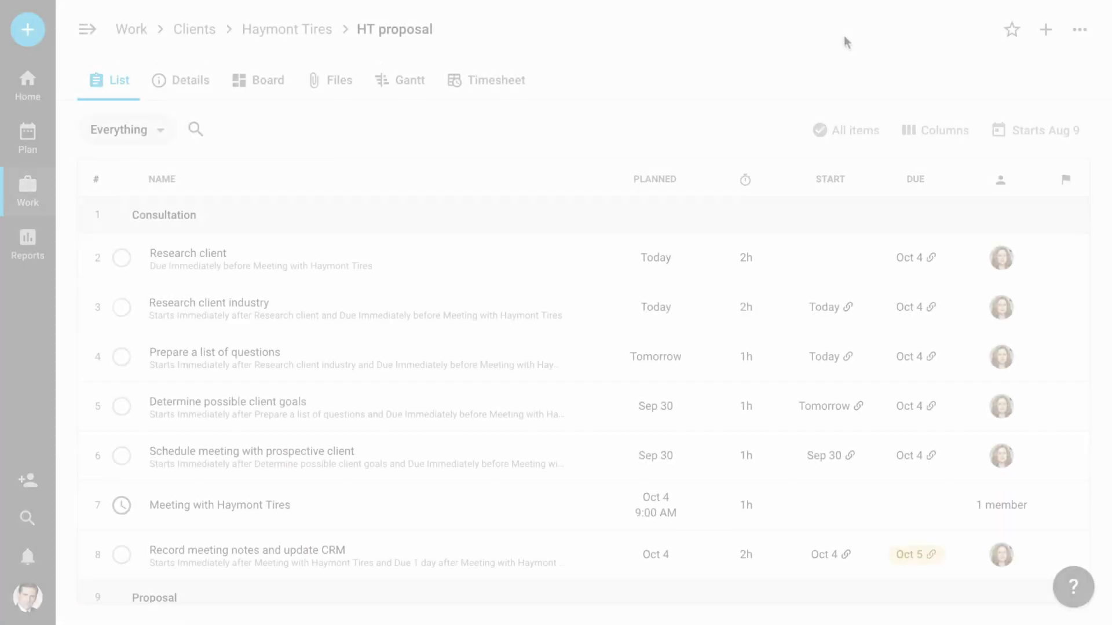
Enable guest access on HT proposal, invite a guest by e-mail, and hide Record meeting notes.
{"action": "left_click", "coordinate": [1079, 29]}
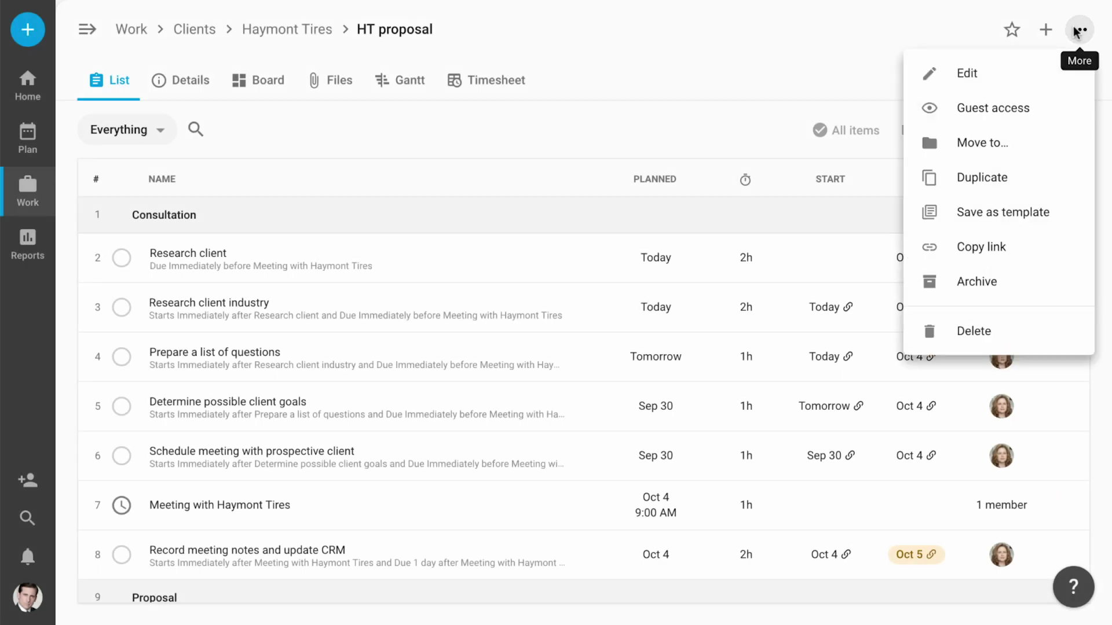
{"action": "left_click", "coordinate": [996, 106]}
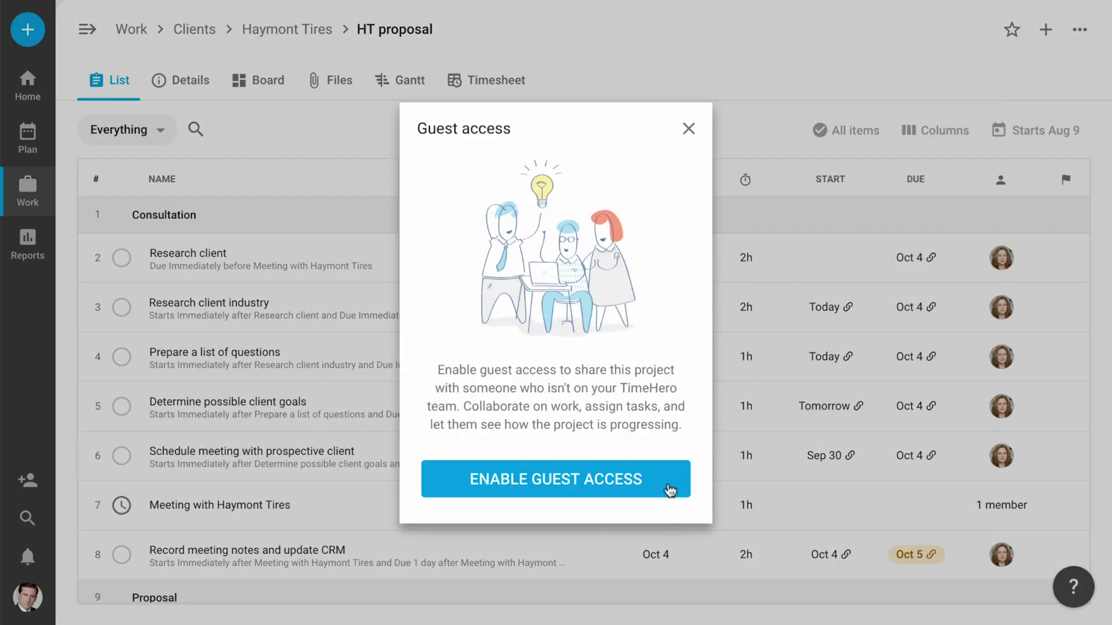
{"action": "left_click", "coordinate": [670, 491]}
{"action": "left_click", "coordinate": [763, 464]}
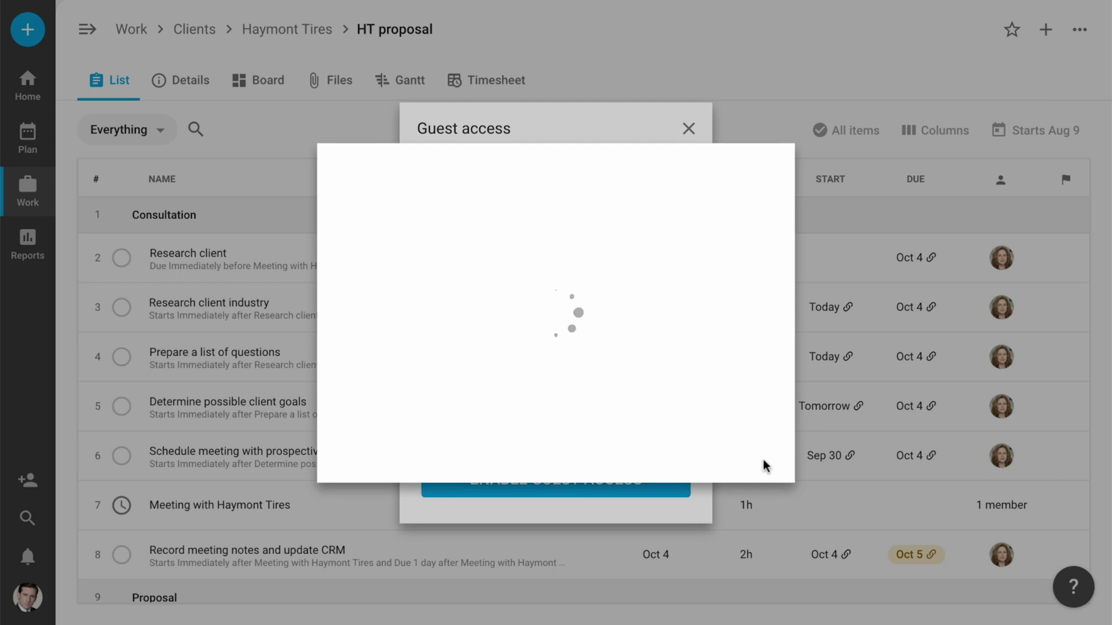
{"action": "left_click", "coordinate": [579, 350]}
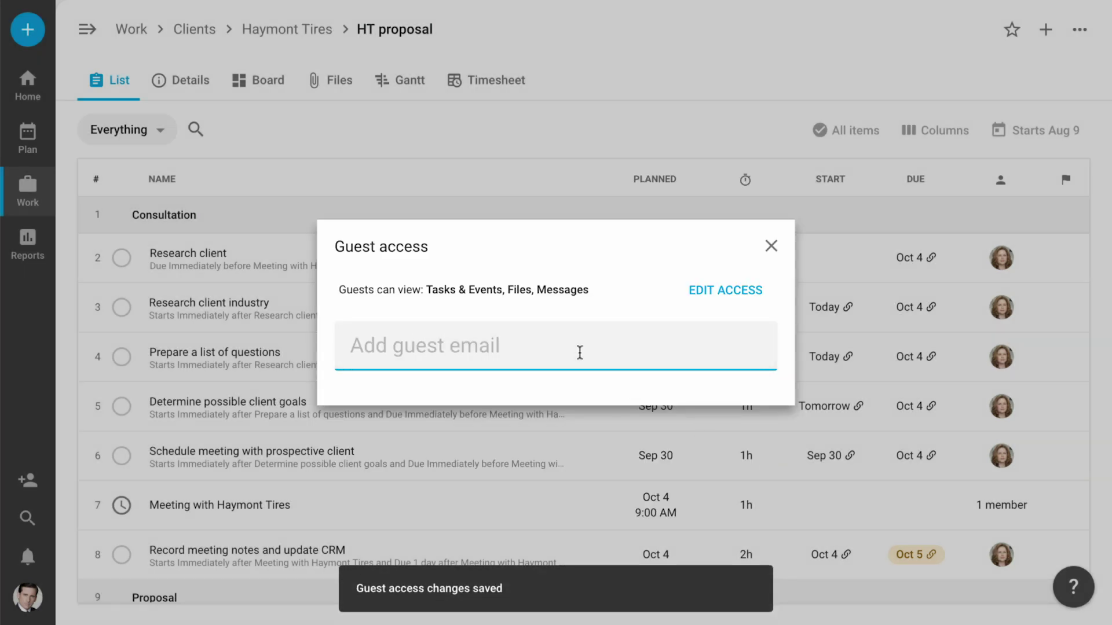
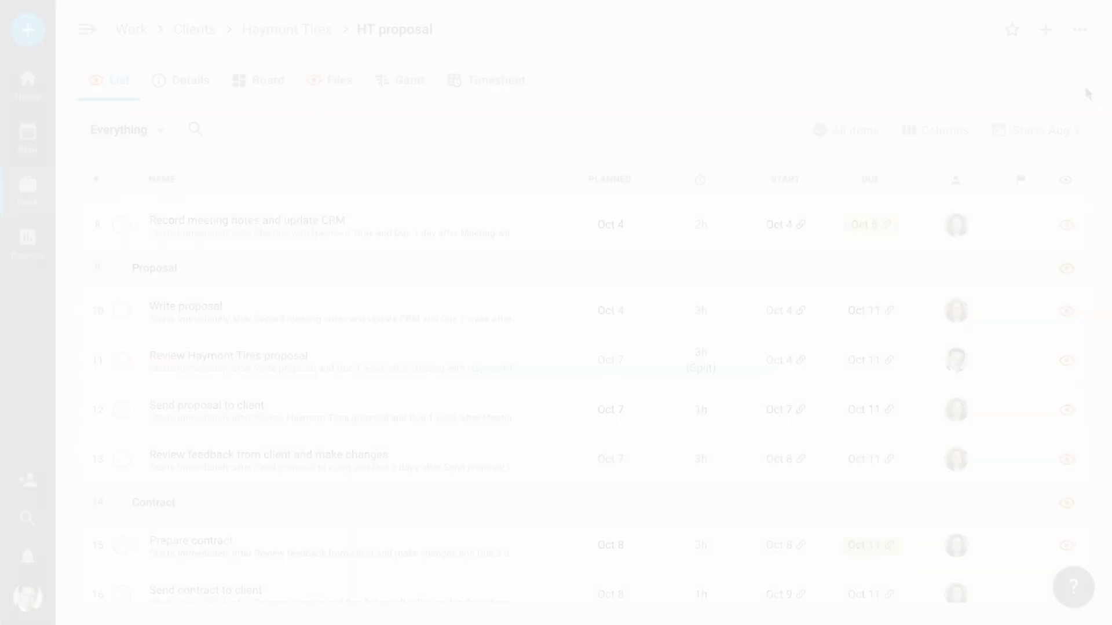
{"action": "left_click", "coordinate": [1066, 231]}
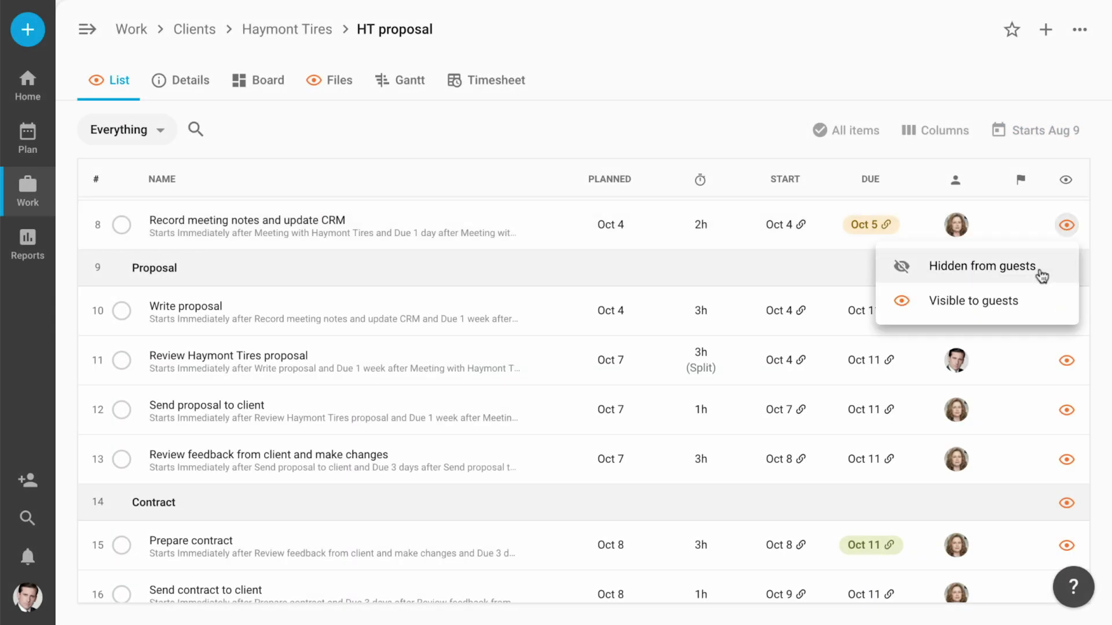
{"action": "left_click", "coordinate": [1040, 271]}
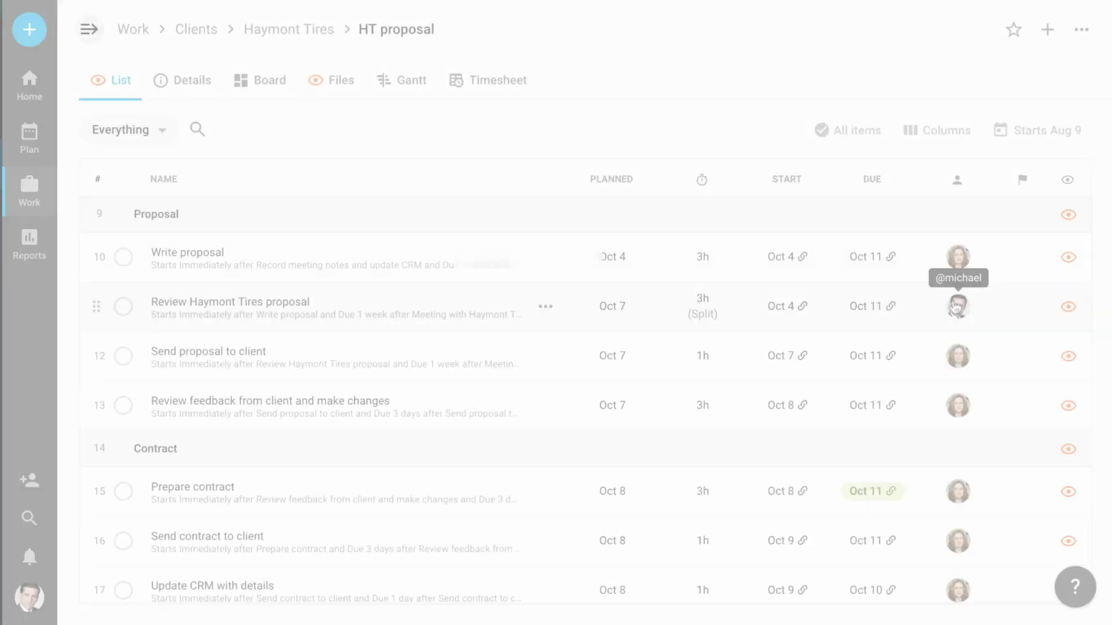
Assign Review Haymont Tires proposal to the guest and post a reply promising quick delivery.
{"action": "left_click", "coordinate": [956, 307]}
{"action": "left_click", "coordinate": [632, 390]}
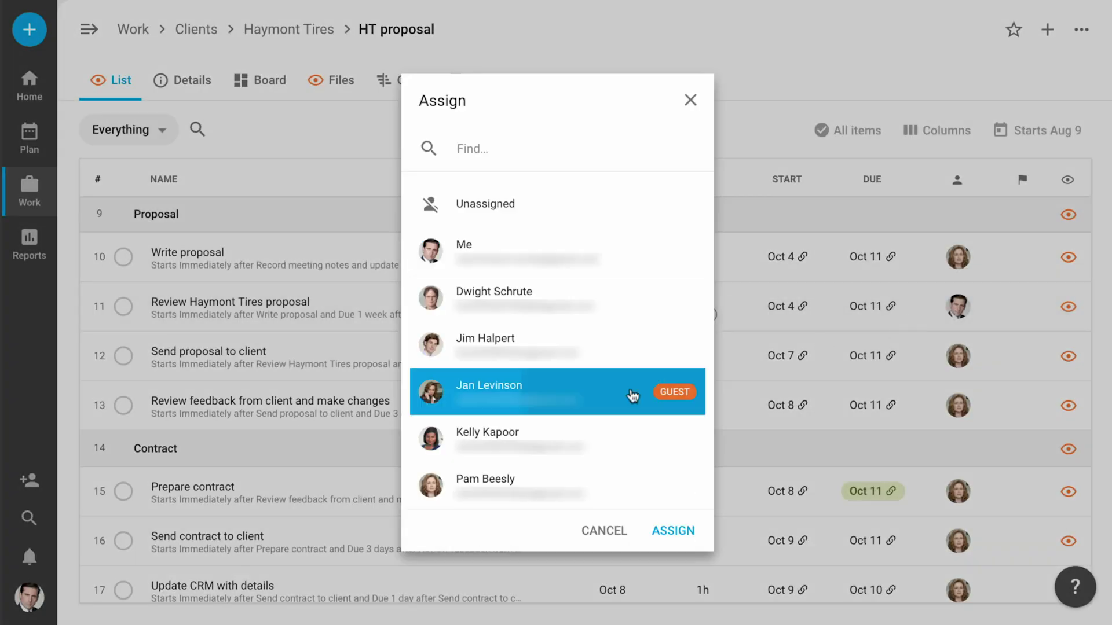
{"action": "left_click", "coordinate": [687, 528]}
{"action": "type", "text": "W"}
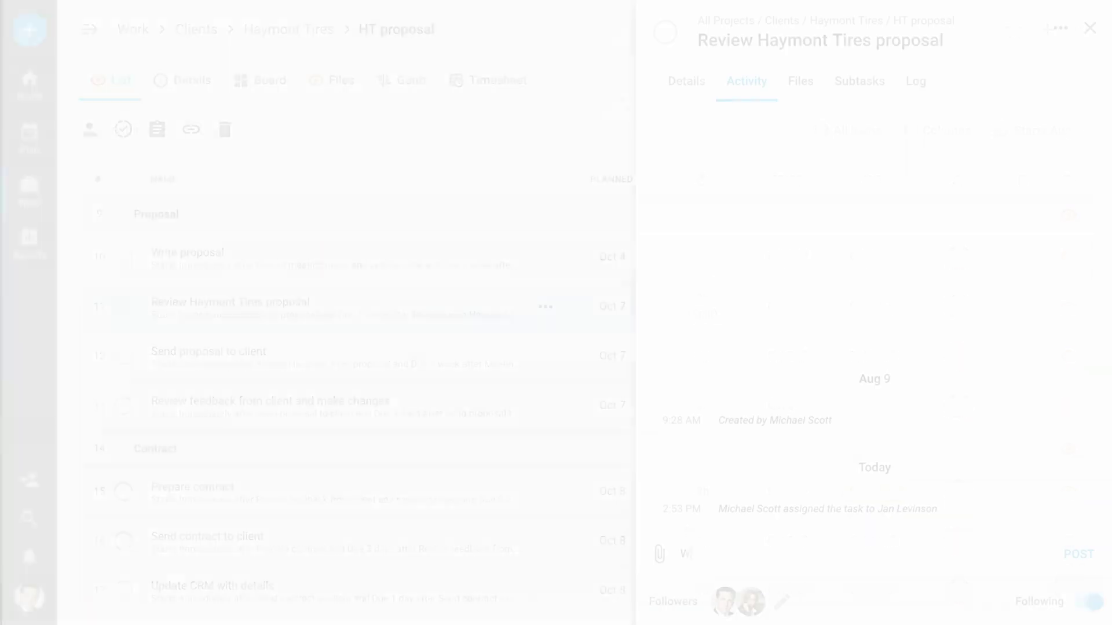
{"action": "type", "text": "e'll get this to you as soon as possible, Jan!"}
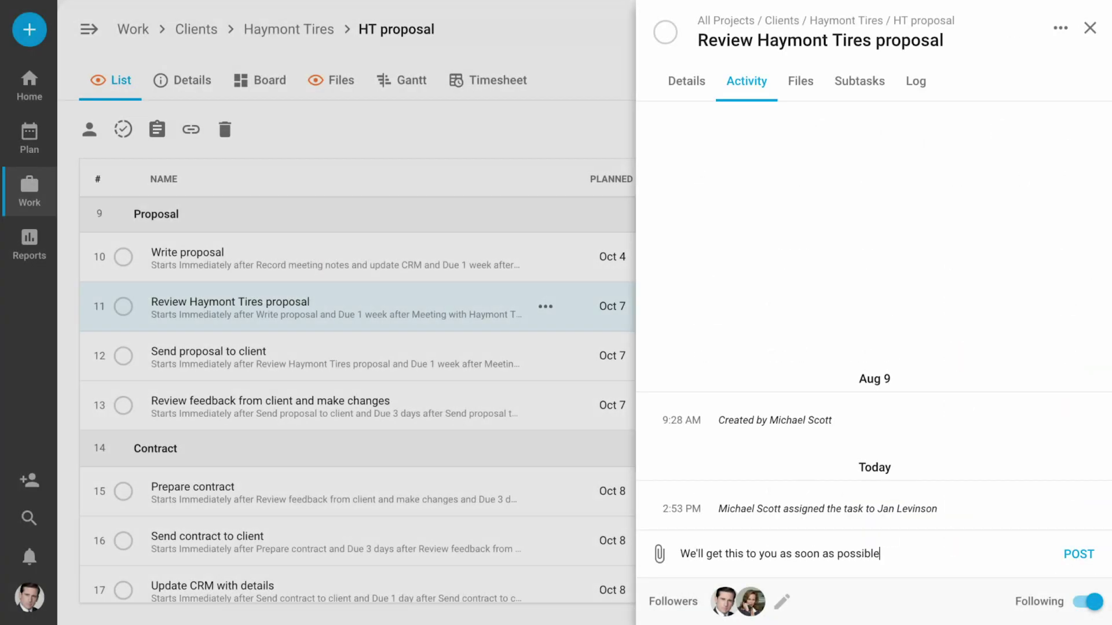
{"action": "key", "text": "Return"}
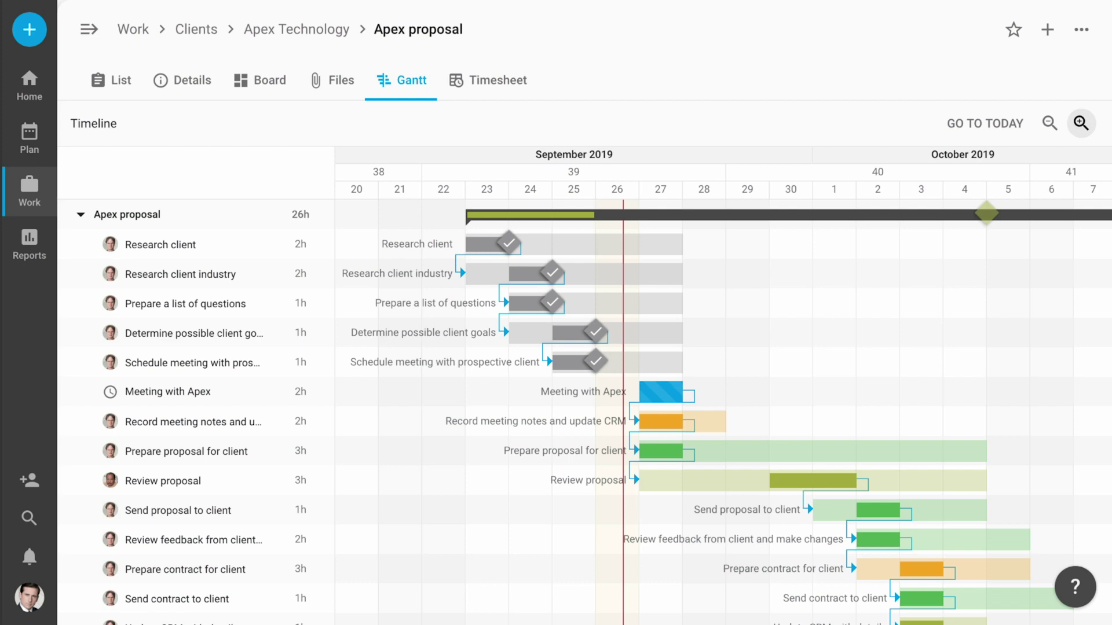
Scroll through the Apex proposal timesheet and the Sep 15 – 28 team workload report.
{"action": "scroll", "coordinate": [594, 413], "scroll_direction": "down", "scroll_amount": 1}
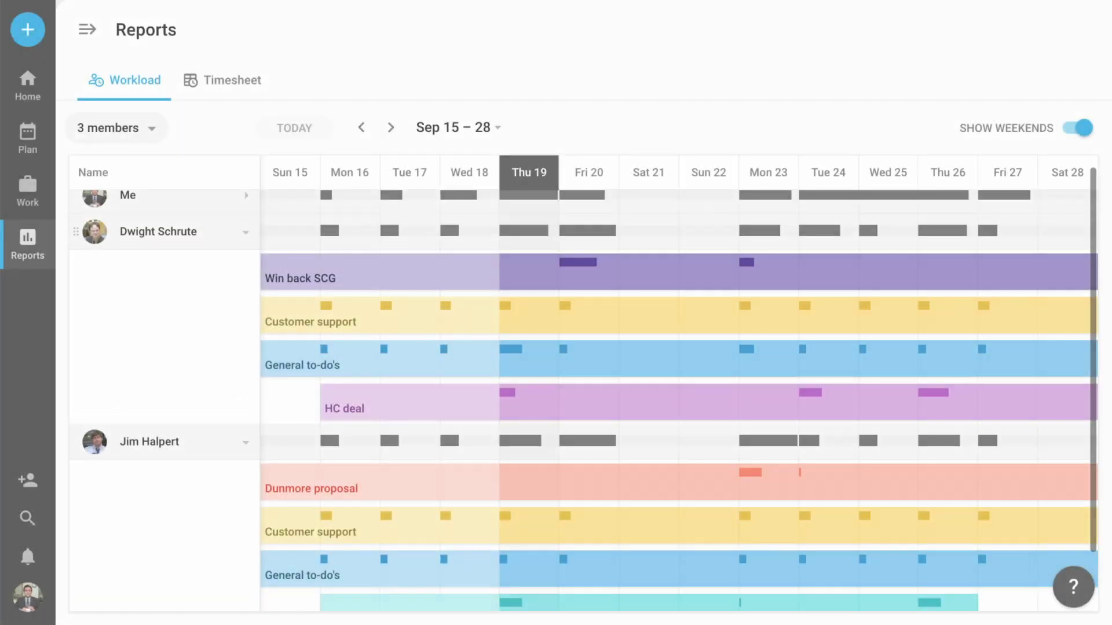
{"action": "scroll", "coordinate": [583, 400], "scroll_direction": "down", "scroll_amount": 1}
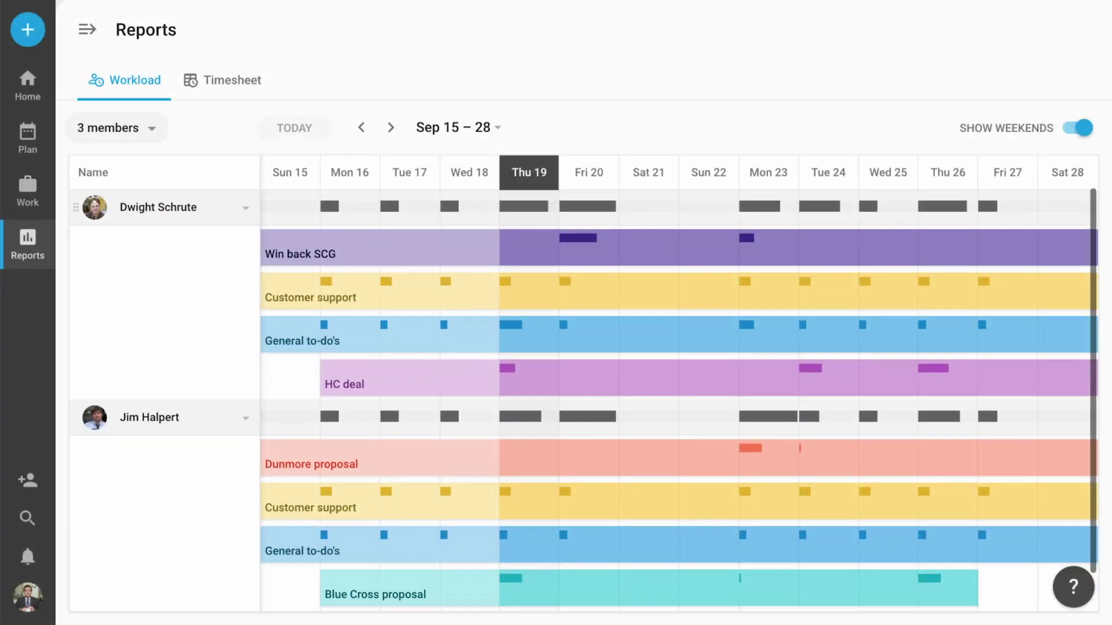
{"action": "scroll", "coordinate": [387, 356], "scroll_direction": "down", "scroll_amount": 1}
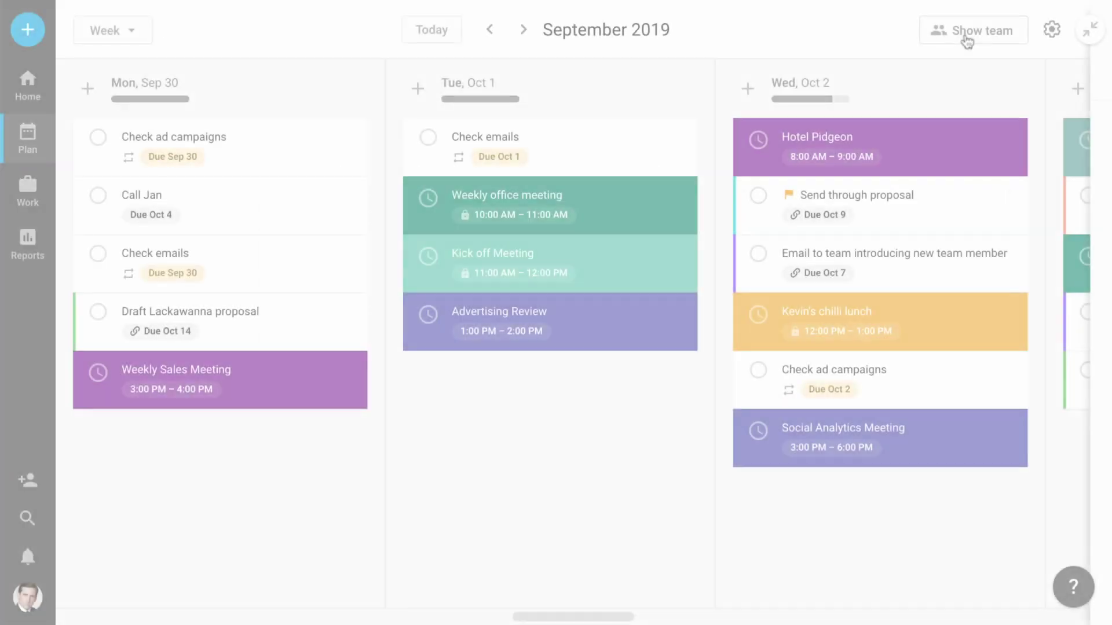
Move a teammate's Prepare Apex proposal to Mon Sep 30, and create a TimeHero task from a Slack message.
{"action": "left_click", "coordinate": [965, 37]}
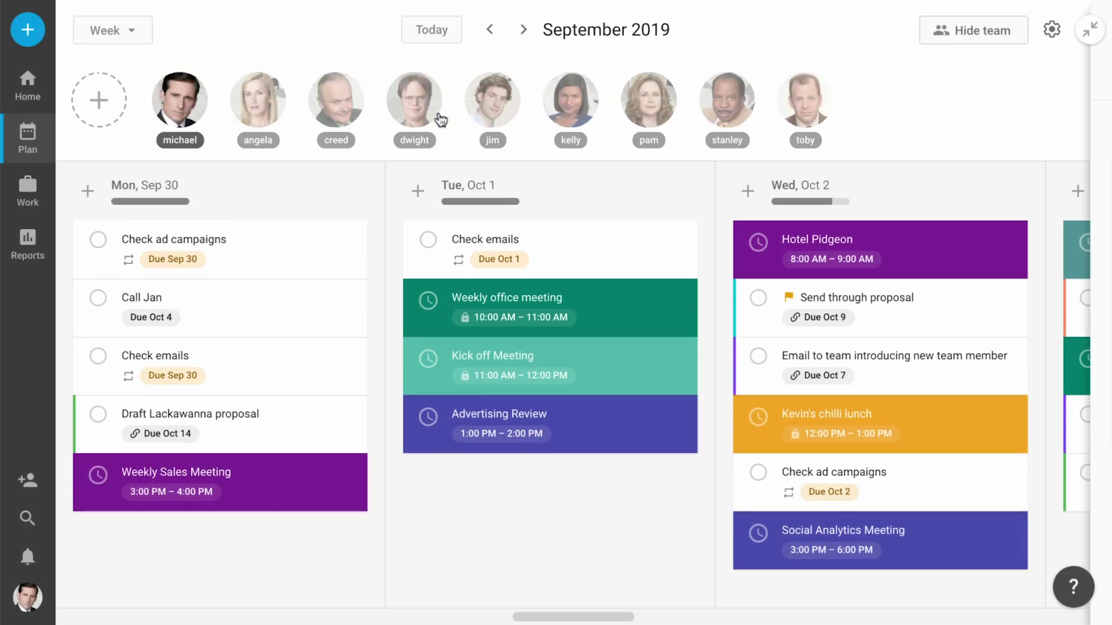
{"action": "left_click", "coordinate": [424, 121]}
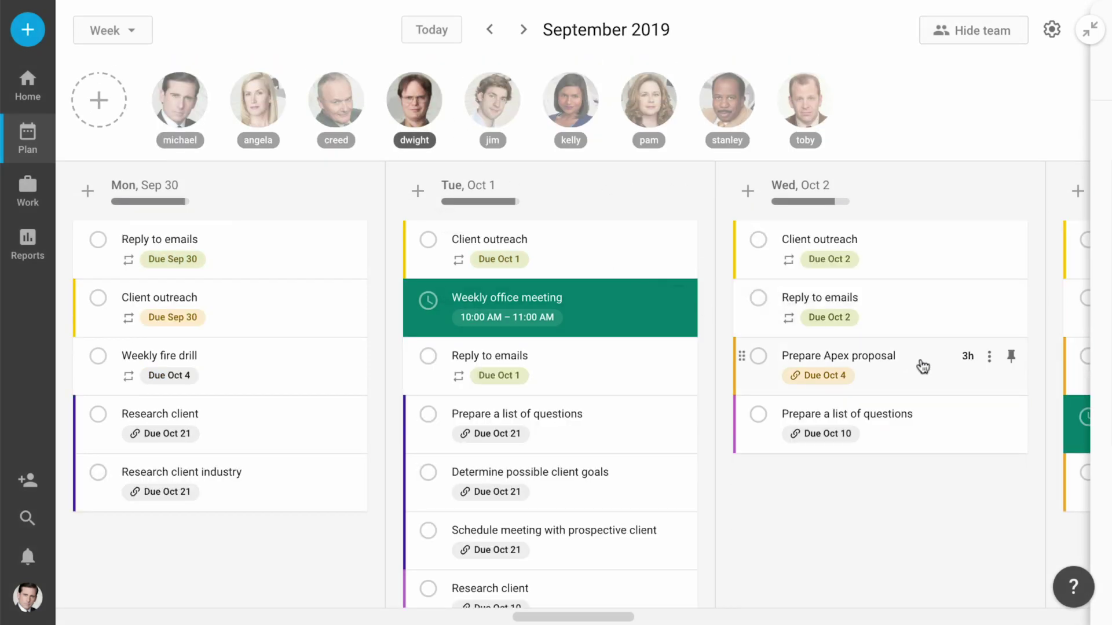
{"action": "left_click_drag", "start_coordinate": [923, 366], "coordinate": [264, 542]}
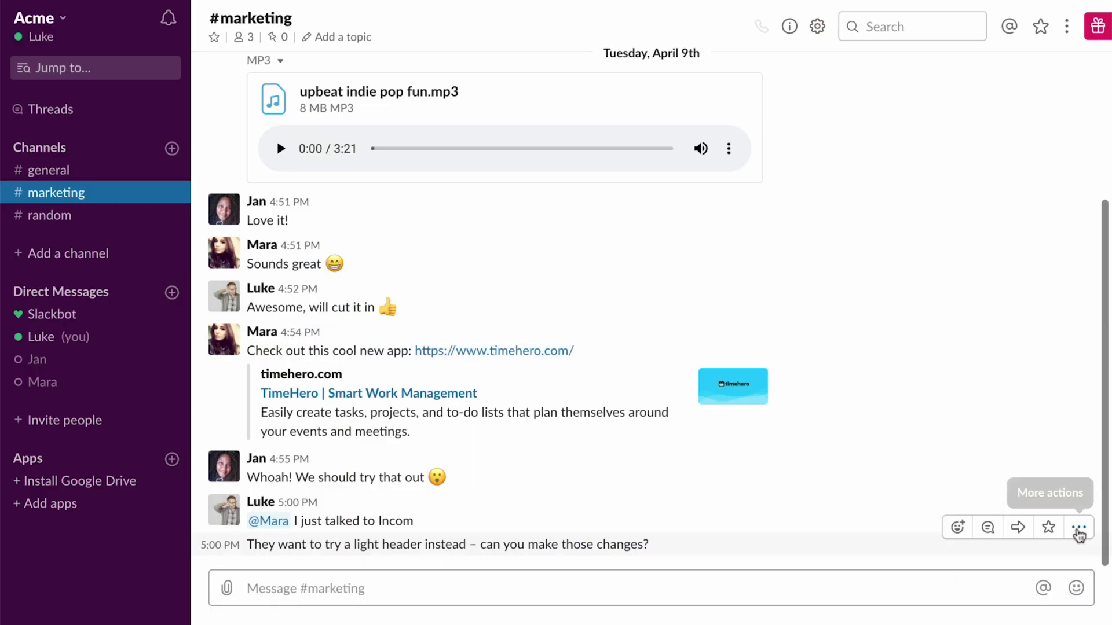
{"action": "left_click", "coordinate": [1078, 528]}
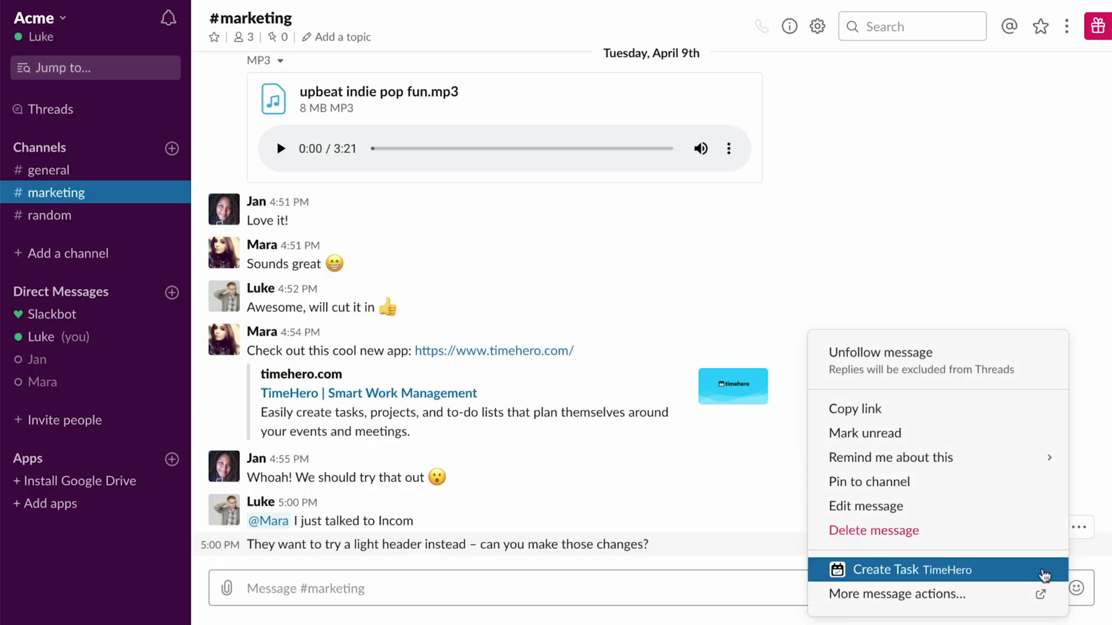
{"action": "left_click", "coordinate": [1044, 576]}
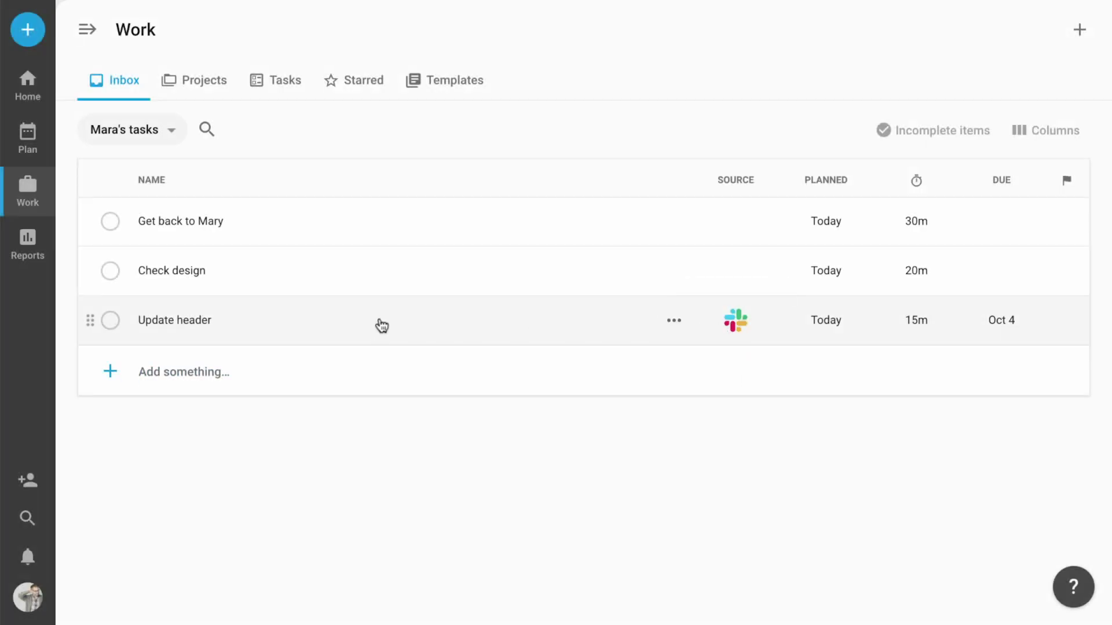
Open the Update header task and scroll through Zapier's TimeHero integration templates.
{"action": "left_click", "coordinate": [201, 329]}
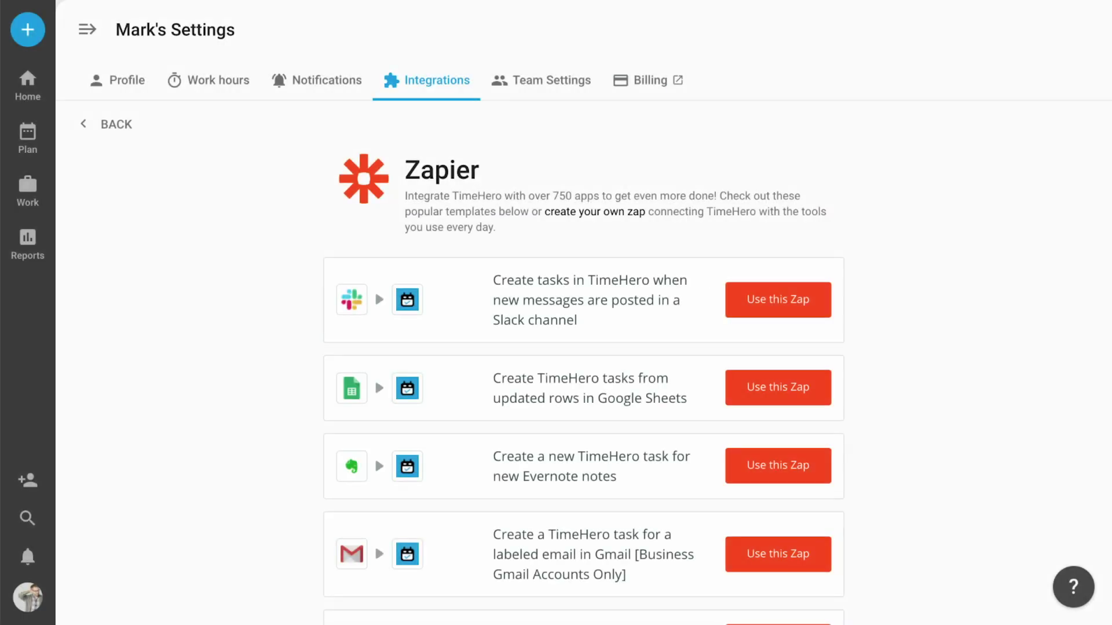
{"action": "scroll", "coordinate": [584, 363], "scroll_direction": "down", "scroll_amount": 2}
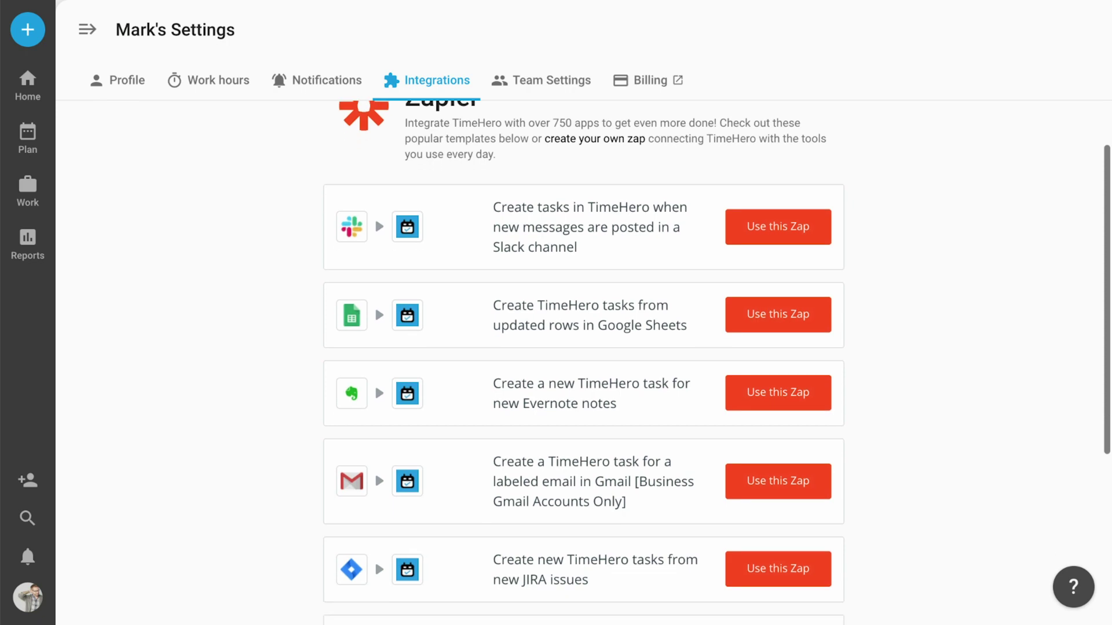
{"action": "scroll", "coordinate": [584, 364], "scroll_direction": "down", "scroll_amount": 1}
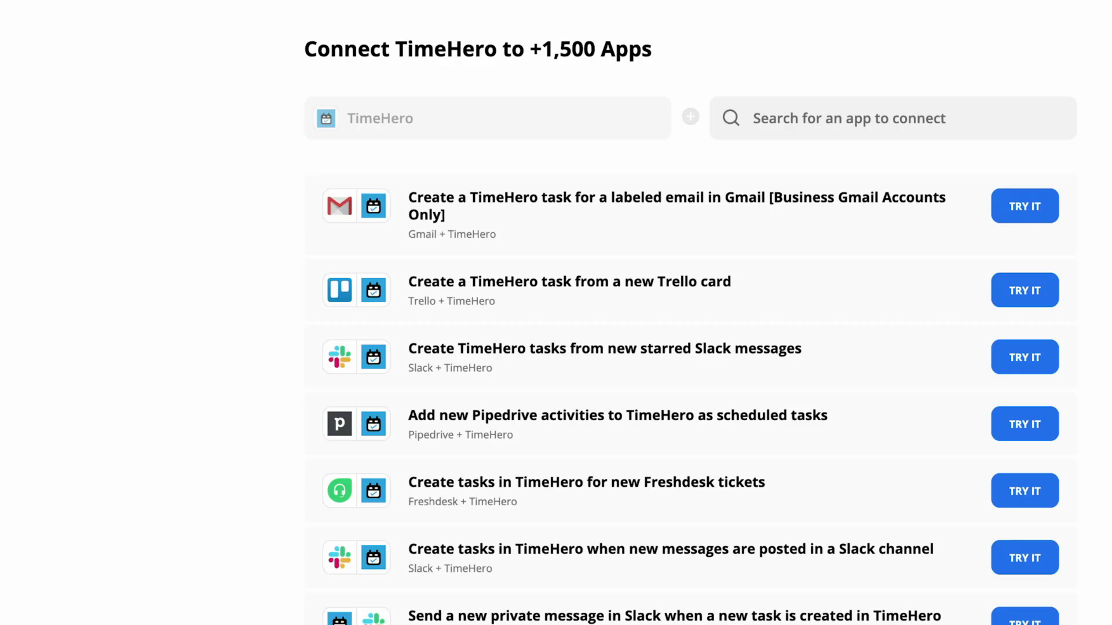
Scroll through Zapier's TimeHero templates down to the Salesforce, Copper and HubSpot integrations.
{"action": "scroll", "coordinate": [689, 324], "scroll_direction": "down", "scroll_amount": 2}
{"action": "scroll", "coordinate": [689, 324], "scroll_direction": "down", "scroll_amount": 4}
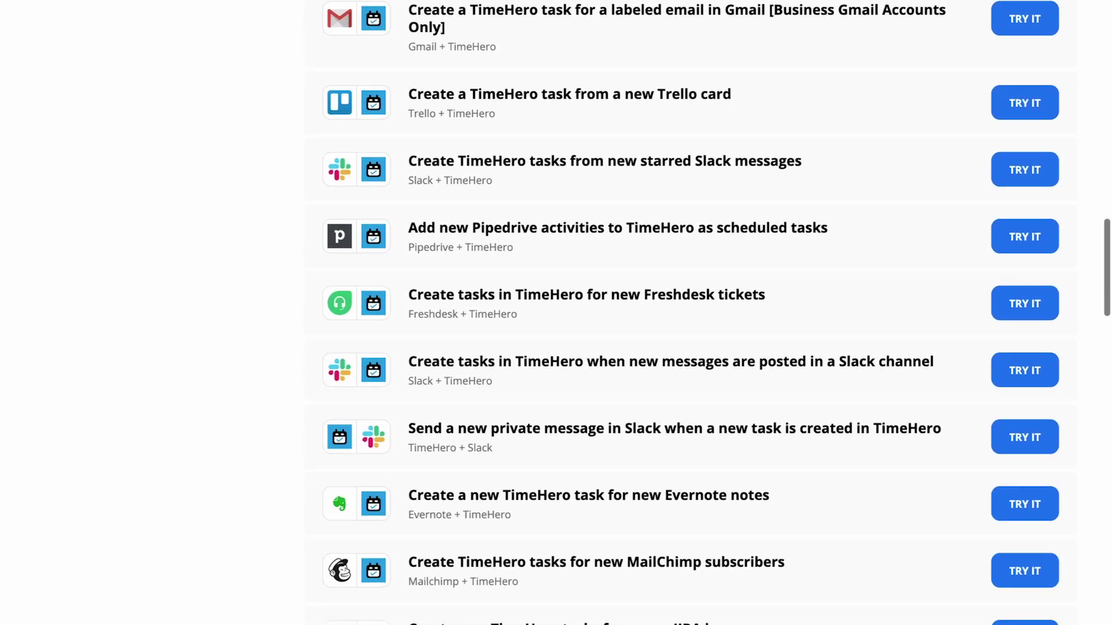
{"action": "scroll", "coordinate": [689, 324], "scroll_direction": "down", "scroll_amount": 4}
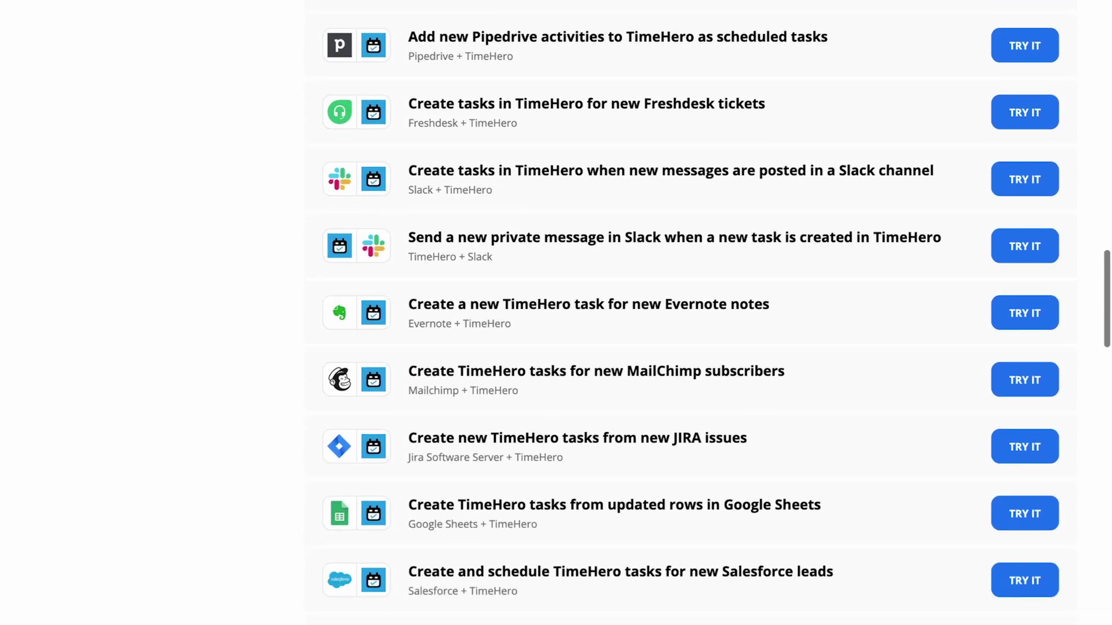
{"action": "scroll", "coordinate": [689, 324], "scroll_direction": "down", "scroll_amount": 4}
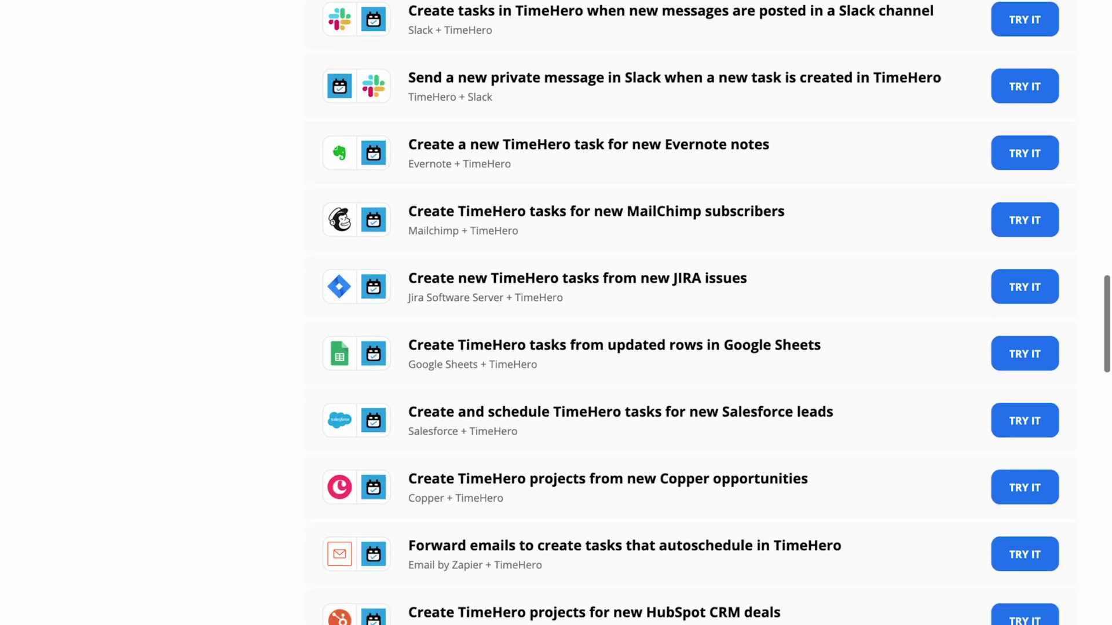
{"action": "scroll", "coordinate": [689, 324], "scroll_direction": "down", "scroll_amount": 2}
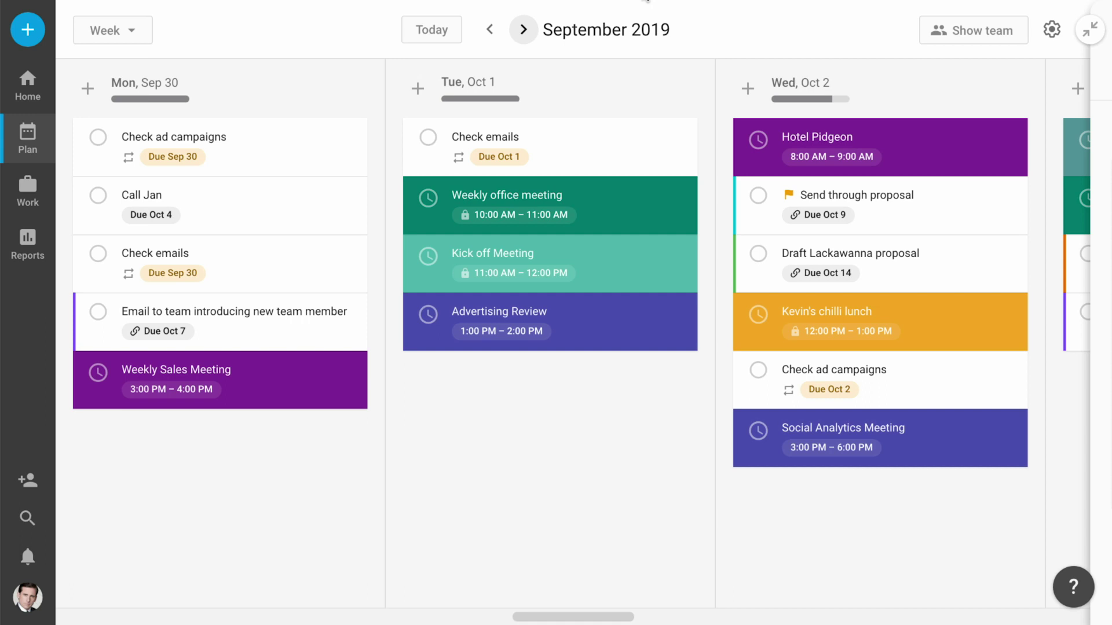
Jump to the Blue Cross proposal project via Cmd+K and add a 30-minute call task.
{"action": "key", "text": "super+k"}
{"action": "type", "text": "blue"}
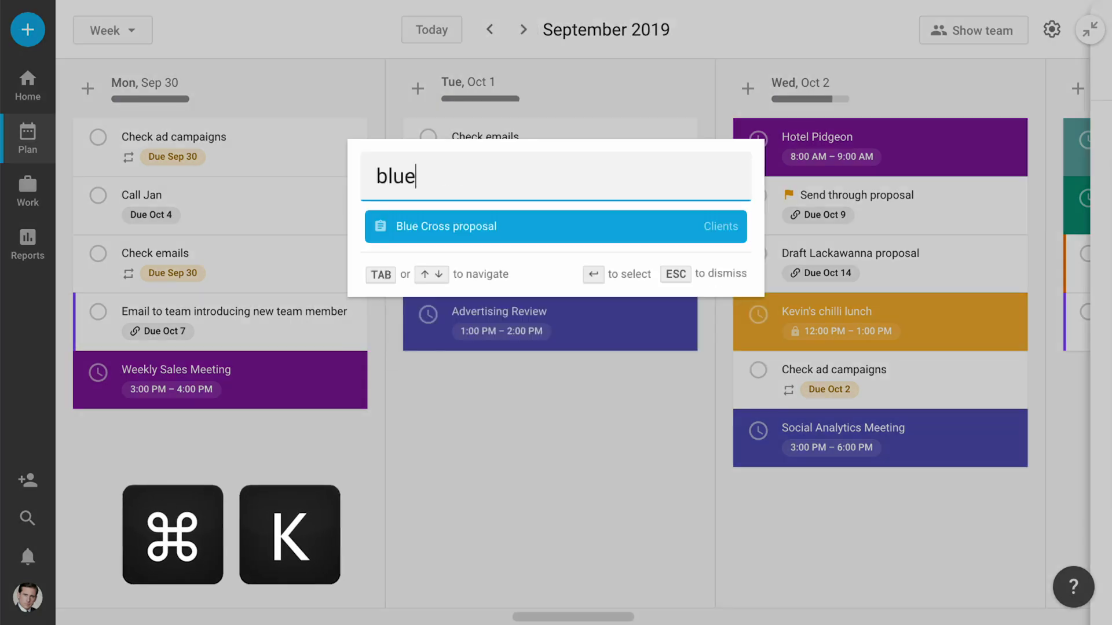
{"action": "key", "text": "Return"}
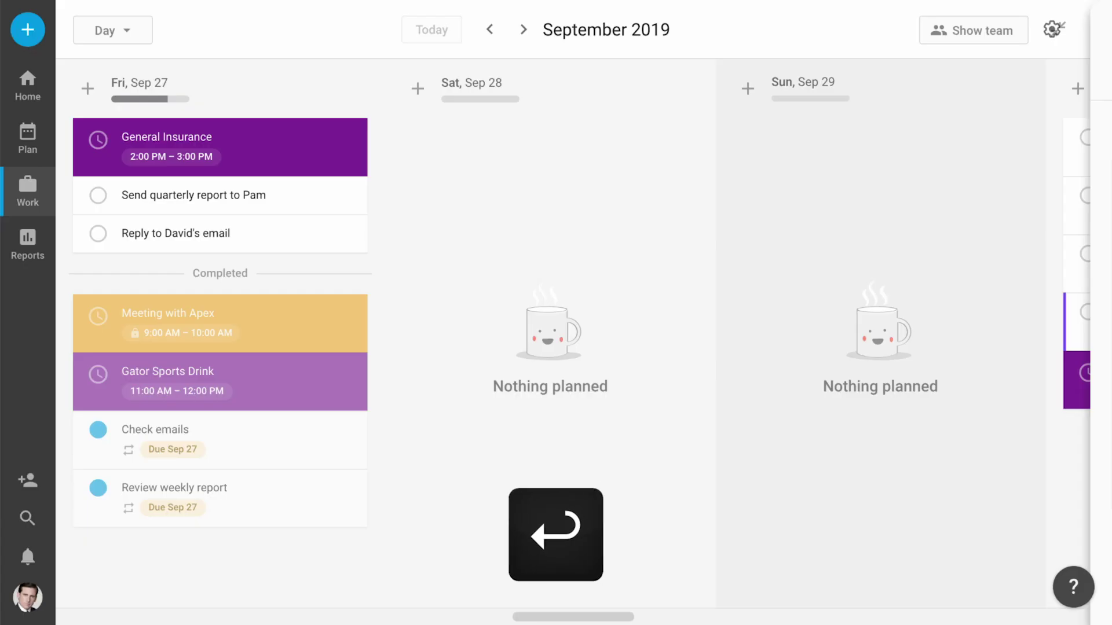
{"action": "type", "text": "t"}
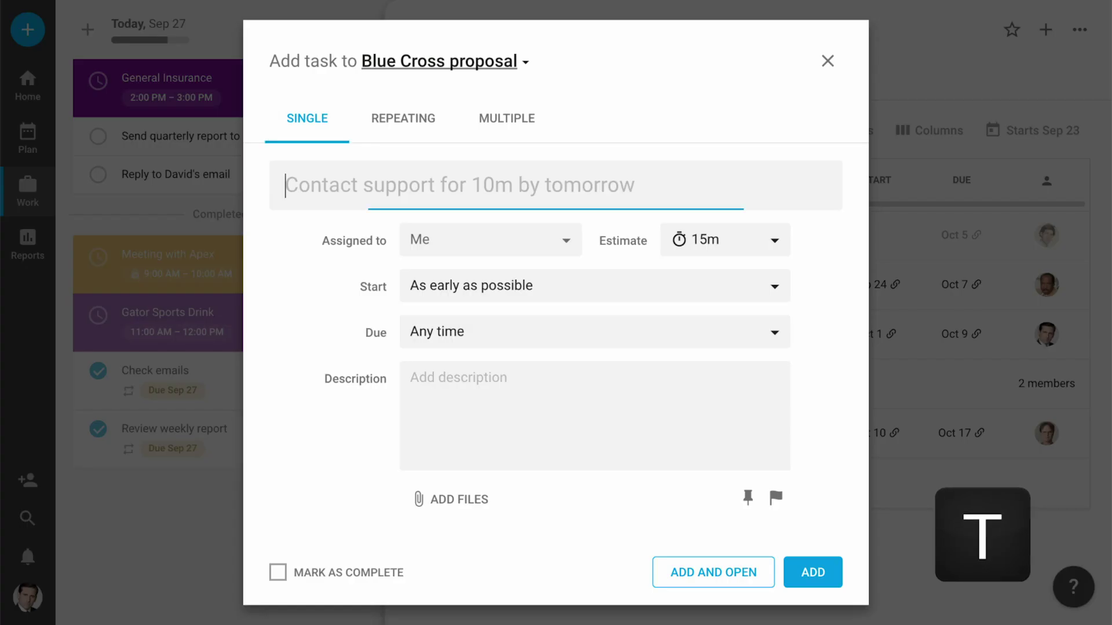
{"action": "type", "text": "Call Tom for "}
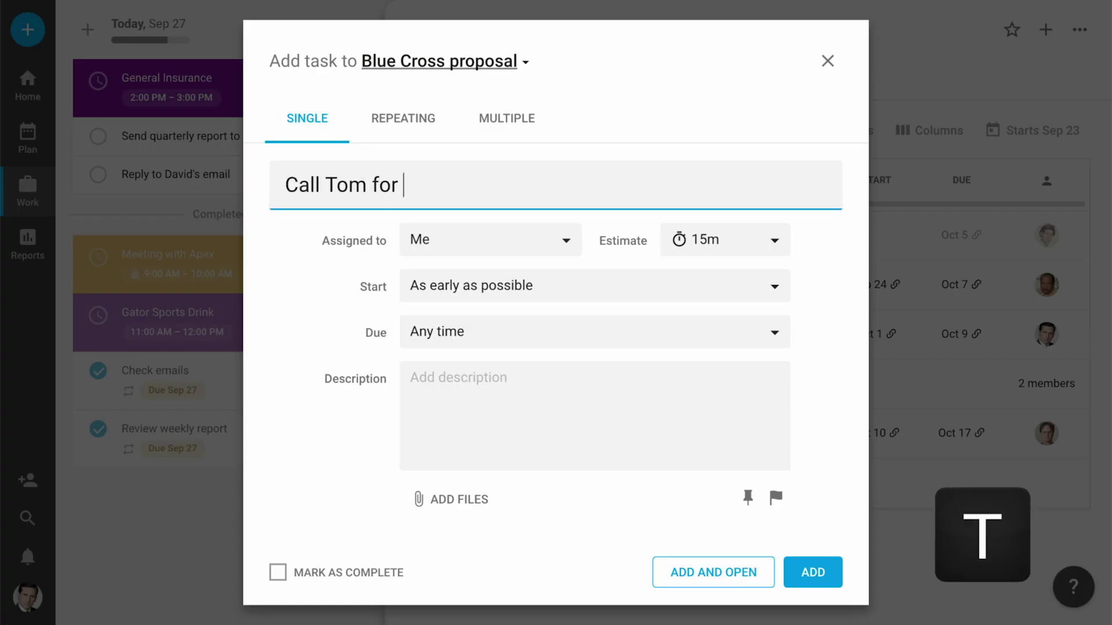
{"action": "type", "text": "30m"}
{"action": "key", "text": "Return"}
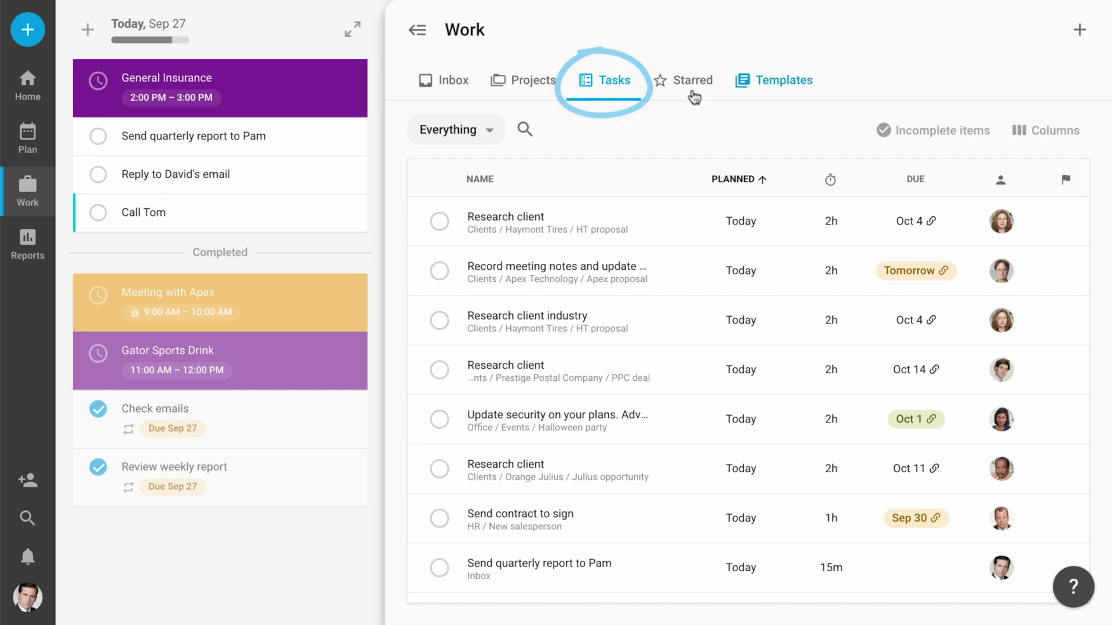
Use advanced search to filter tasks to risk level Behind.
{"action": "left_click", "coordinate": [452, 129]}
{"action": "left_click", "coordinate": [541, 399]}
{"action": "left_click", "coordinate": [640, 478]}
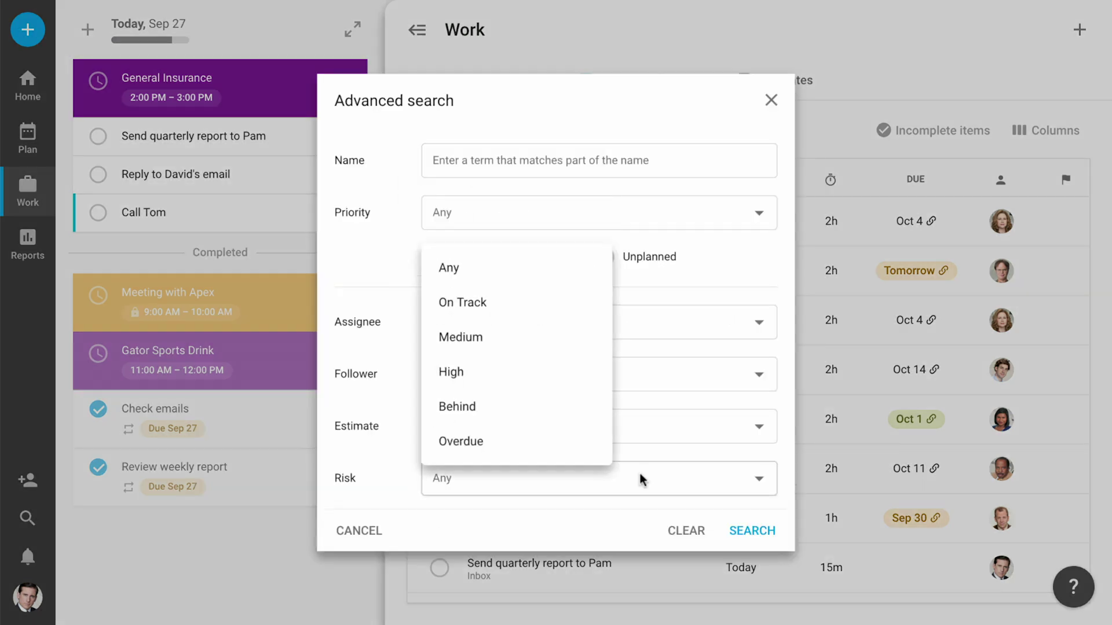
{"action": "left_click", "coordinate": [537, 412]}
{"action": "left_click", "coordinate": [766, 542]}
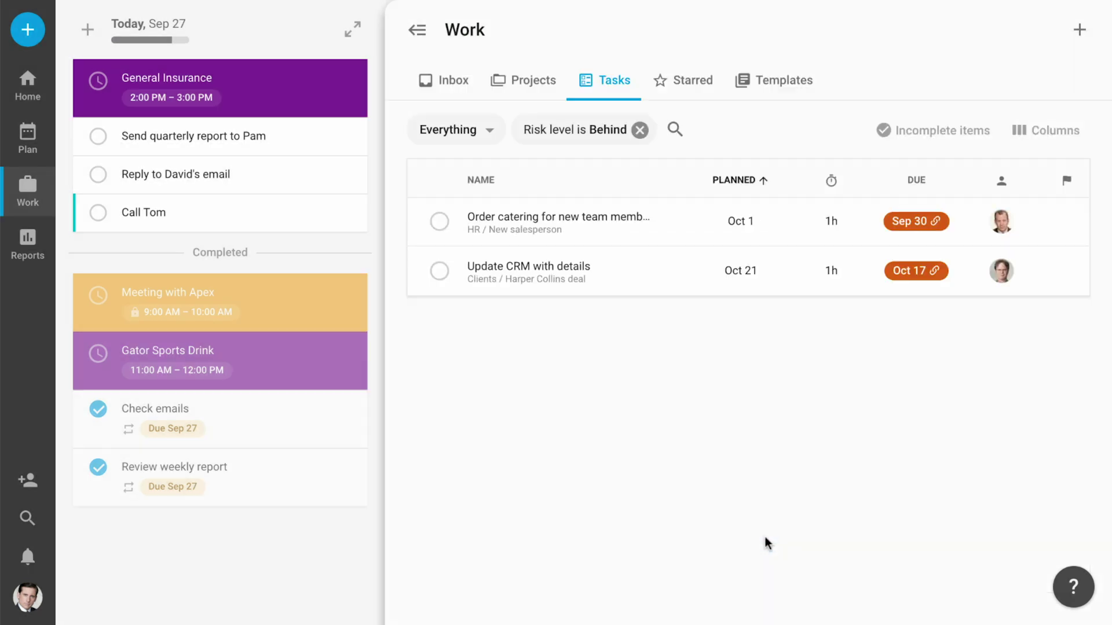
Set both Behind tasks to High priority and bring up the help options.
{"action": "left_click", "coordinate": [1066, 221]}
{"action": "left_click", "coordinate": [1058, 300]}
{"action": "left_click", "coordinate": [1066, 271]}
{"action": "left_click", "coordinate": [1053, 344]}
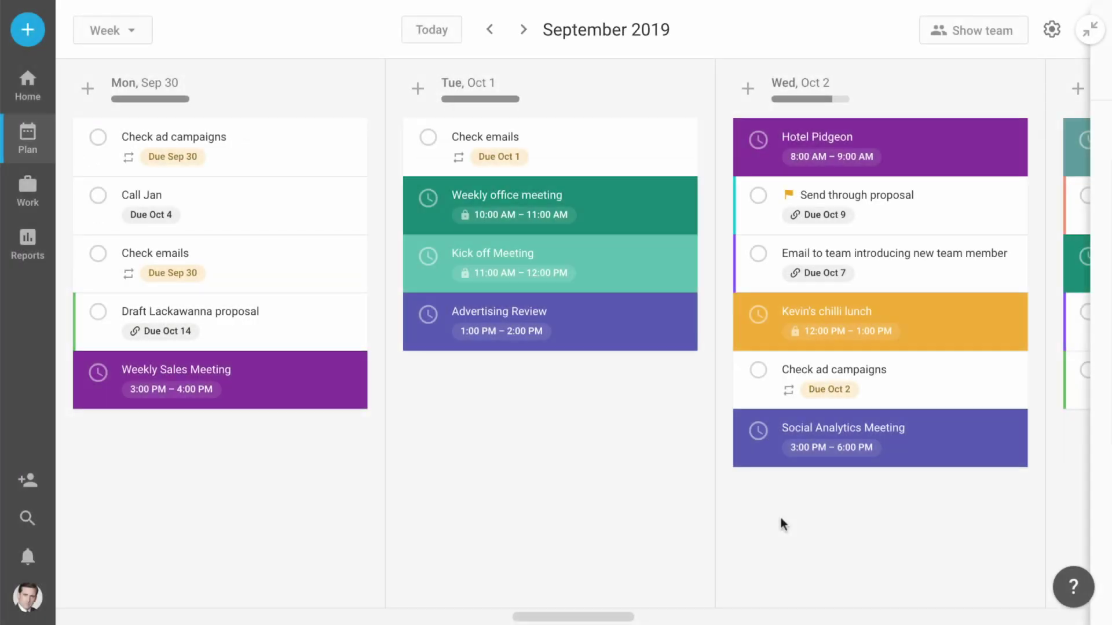
{"action": "left_click", "coordinate": [1072, 587]}
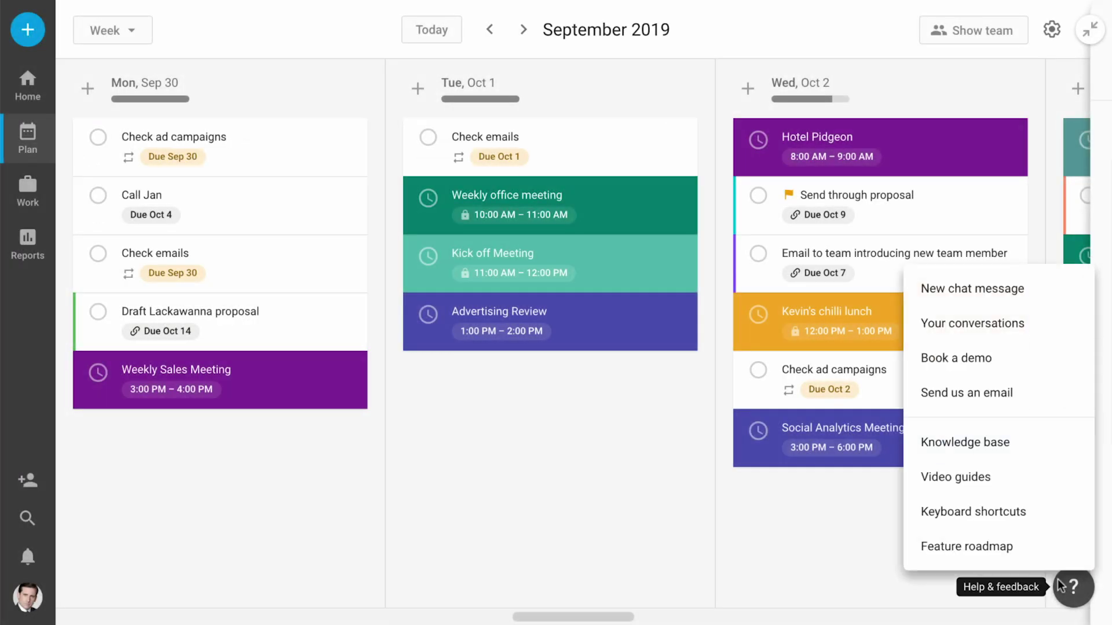
Send support a new chat message: "Hey! I've got a question...".
{"action": "left_click", "coordinate": [1021, 292]}
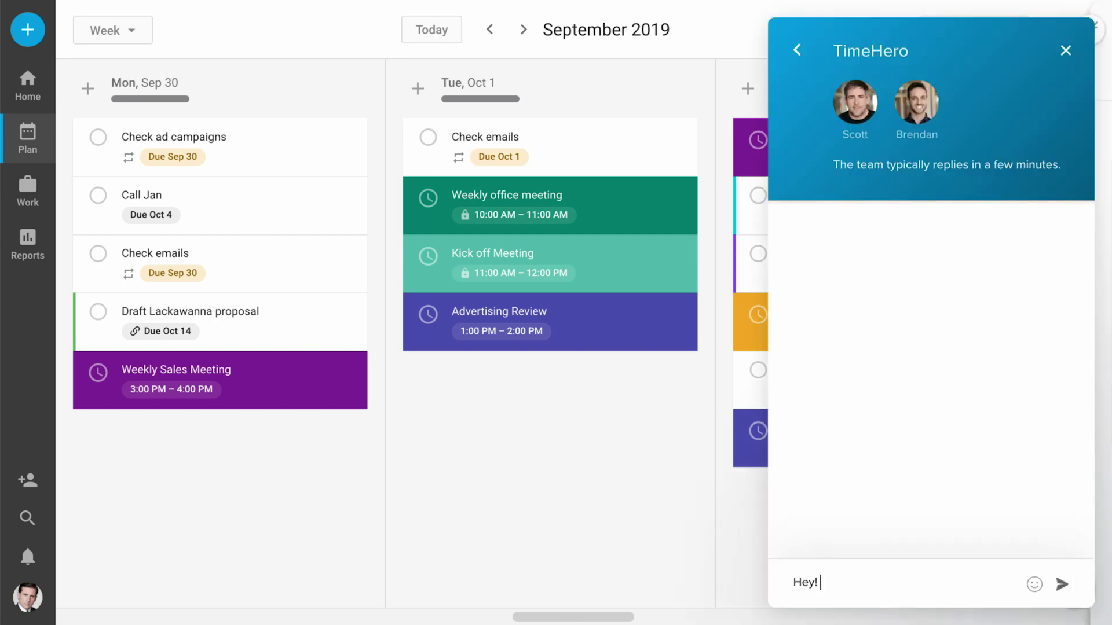
{"action": "key", "text": "Return"}
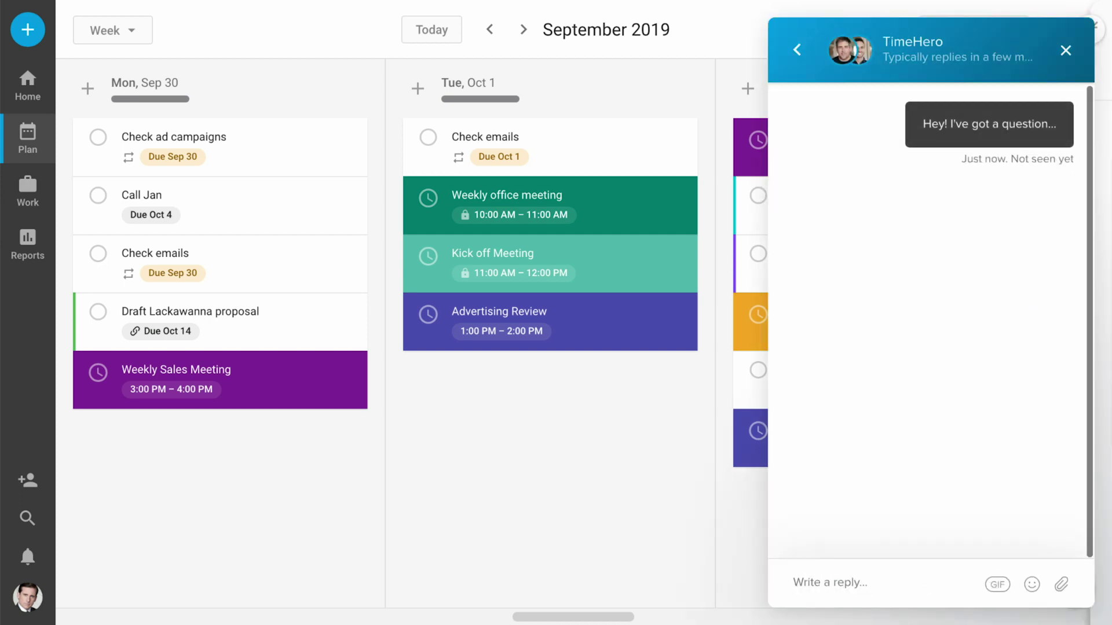